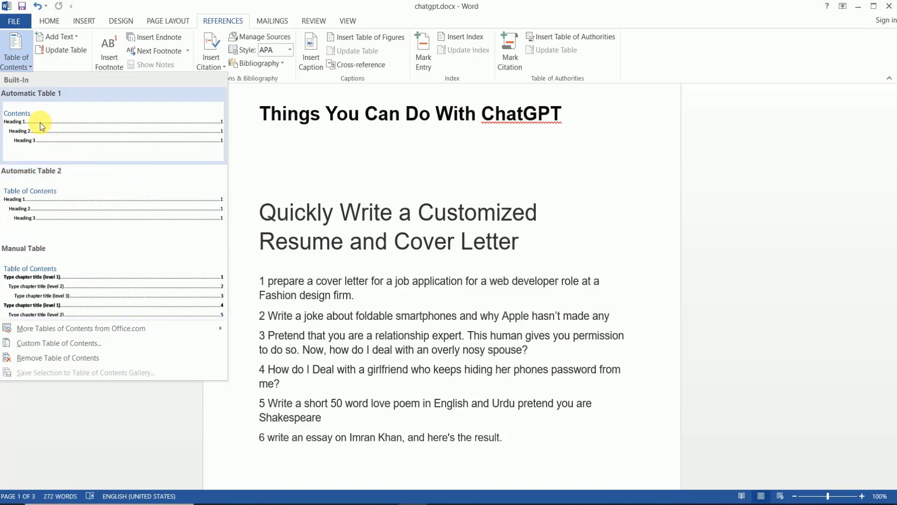
- Insert Automatic Table 1 and review the Contents listing headings on pages 1 to 3
{"action": "key", "text": "Escape"}
{"action": "scroll", "coordinate": [220, 282], "scroll_direction": "down", "scroll_amount": 4}
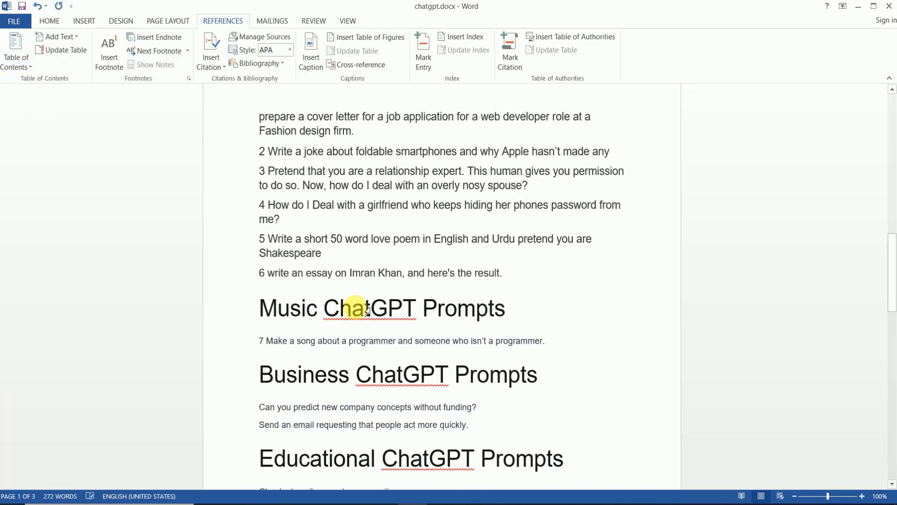
{"action": "scroll", "coordinate": [358, 310], "scroll_direction": "up", "scroll_amount": 3}
{"action": "scroll", "coordinate": [359, 311], "scroll_direction": "up", "scroll_amount": 9}
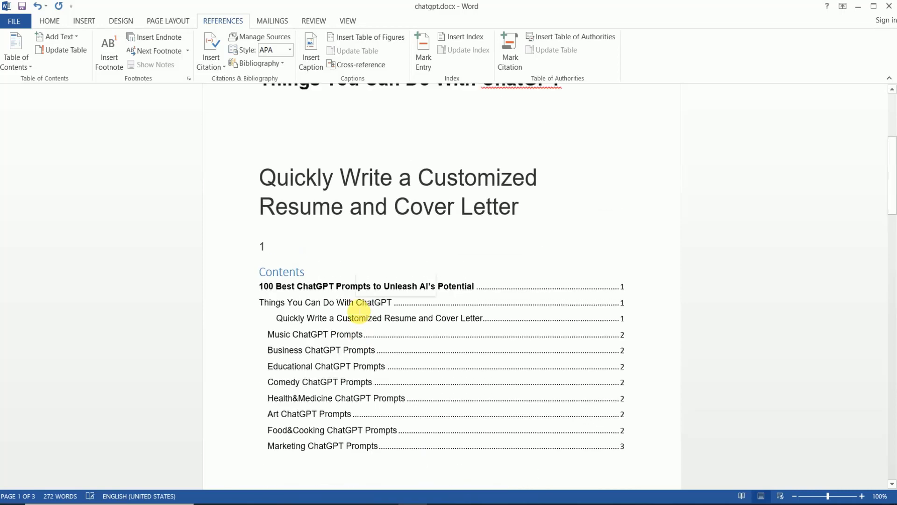
{"action": "scroll", "coordinate": [359, 310], "scroll_direction": "down", "scroll_amount": 3}
{"action": "scroll", "coordinate": [359, 309], "scroll_direction": "down", "scroll_amount": 1}
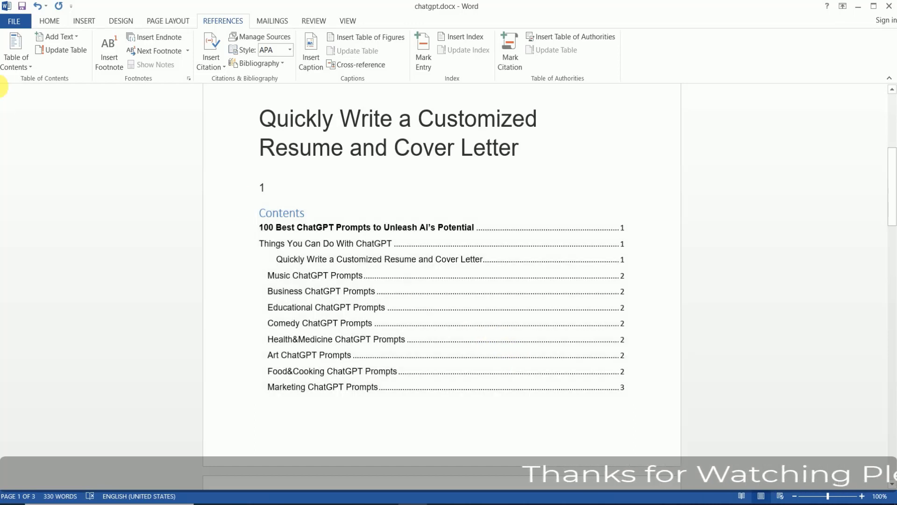
- Inspect the Custom Table of Contents settings without changes, then remove the table of contents
{"action": "left_click", "coordinate": [21, 65]}
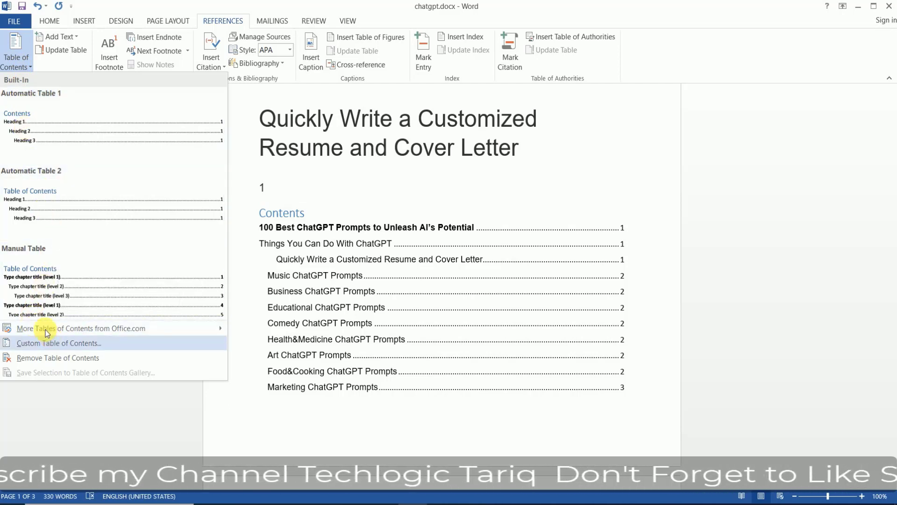
{"action": "left_click", "coordinate": [82, 349]}
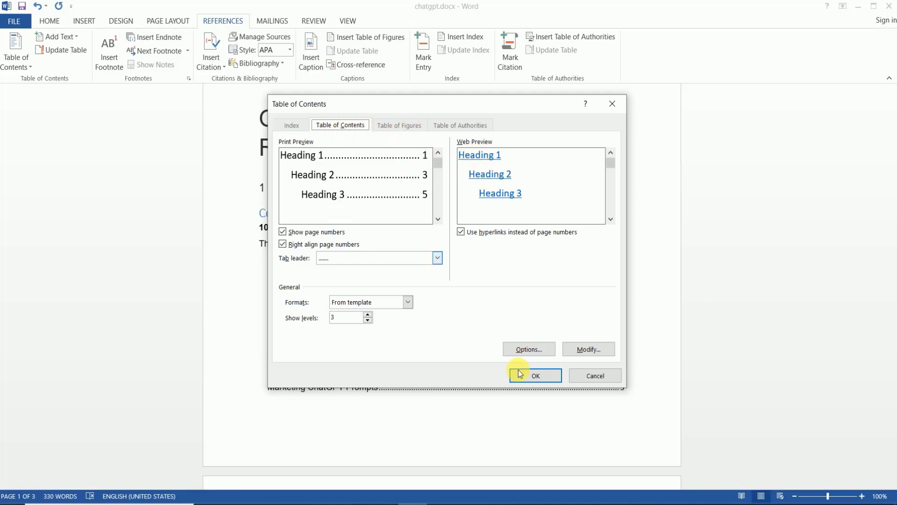
{"action": "left_click", "coordinate": [599, 378]}
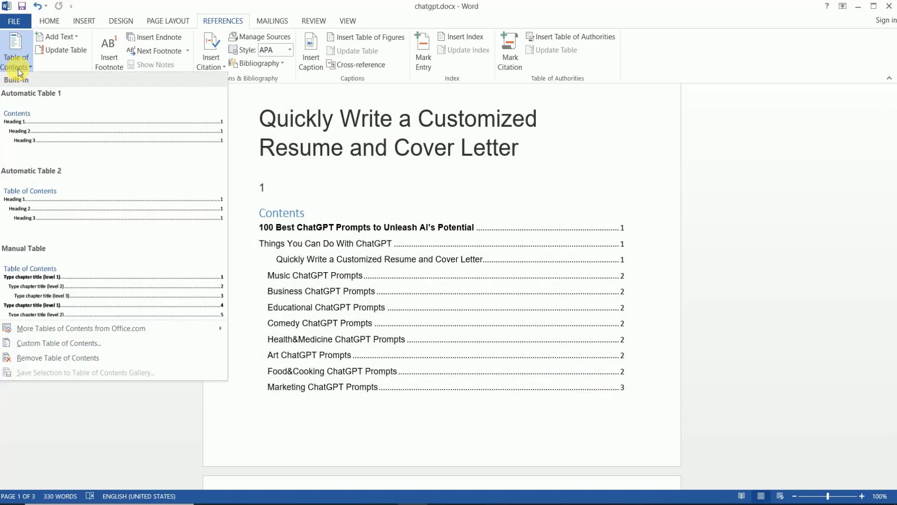
{"action": "left_click", "coordinate": [102, 357]}
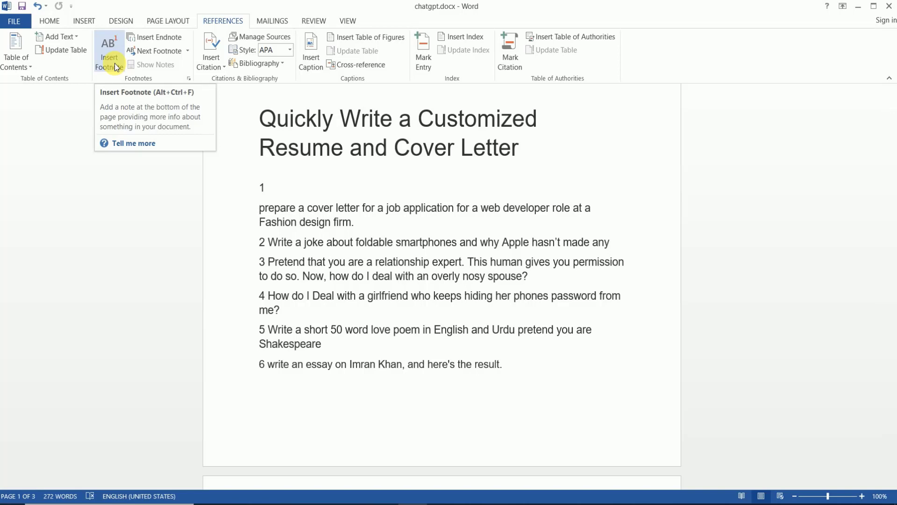
{"action": "left_click", "coordinate": [114, 63]}
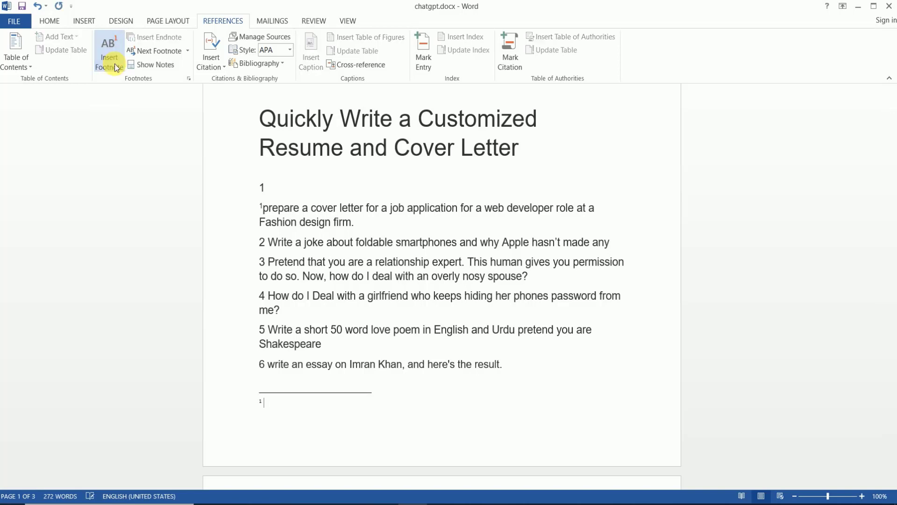
{"action": "scroll", "coordinate": [367, 406], "scroll_direction": "down", "scroll_amount": 13}
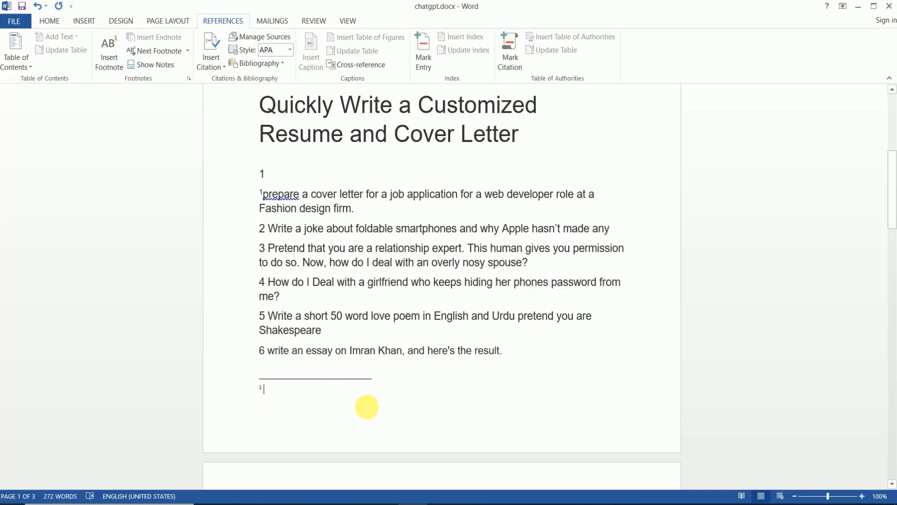
{"action": "scroll", "coordinate": [366, 402], "scroll_direction": "down", "scroll_amount": 12}
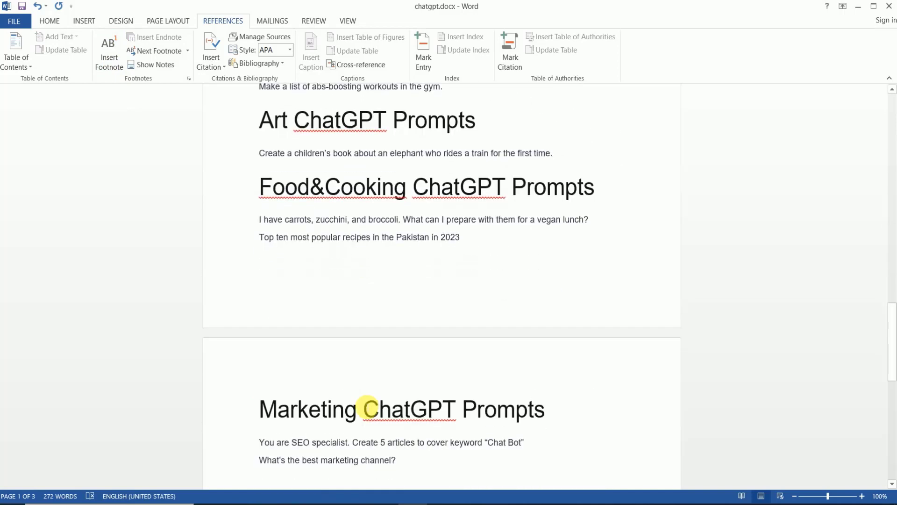
{"action": "scroll", "coordinate": [367, 394], "scroll_direction": "down", "scroll_amount": 3}
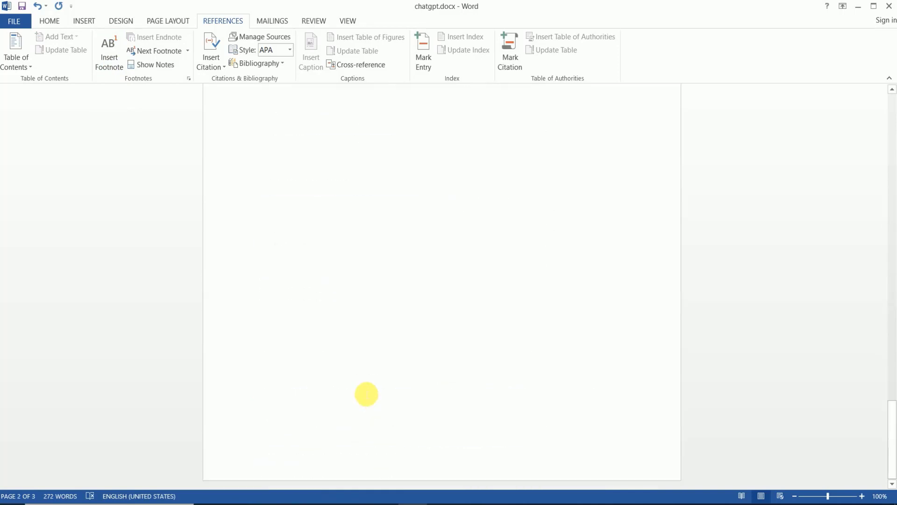
{"action": "scroll", "coordinate": [367, 394], "scroll_direction": "up", "scroll_amount": 9}
{"action": "scroll", "coordinate": [366, 394], "scroll_direction": "up", "scroll_amount": 14}
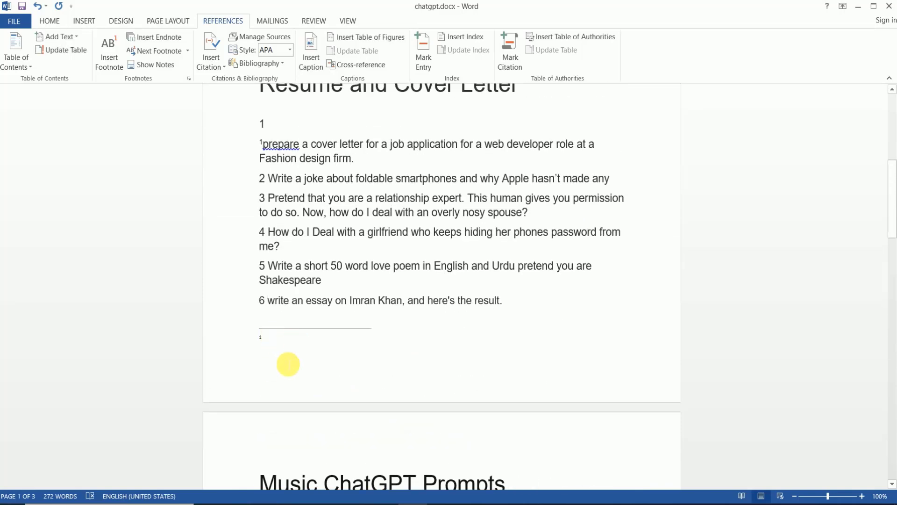
{"action": "left_click", "coordinate": [268, 336]}
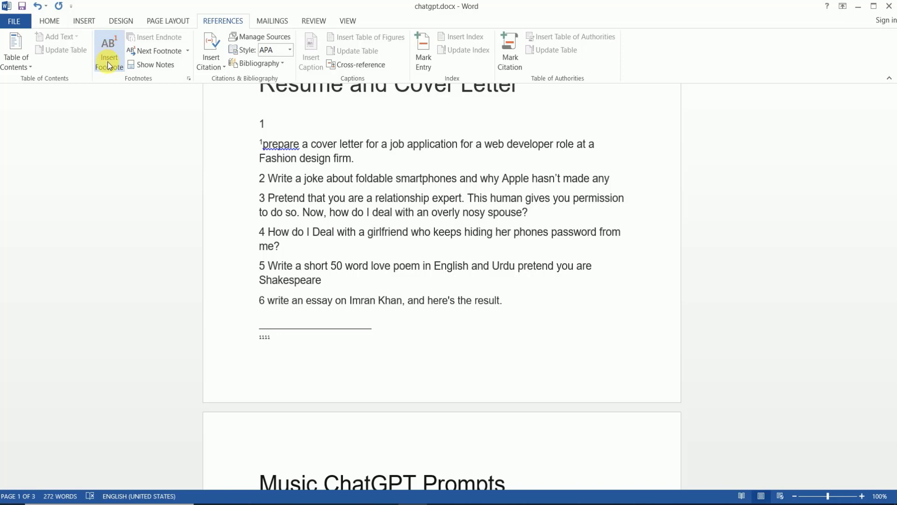
{"action": "key", "text": "BackSpace"}
{"action": "key", "text": "BackSpace"}
{"action": "key", "text": "BackSpace"}
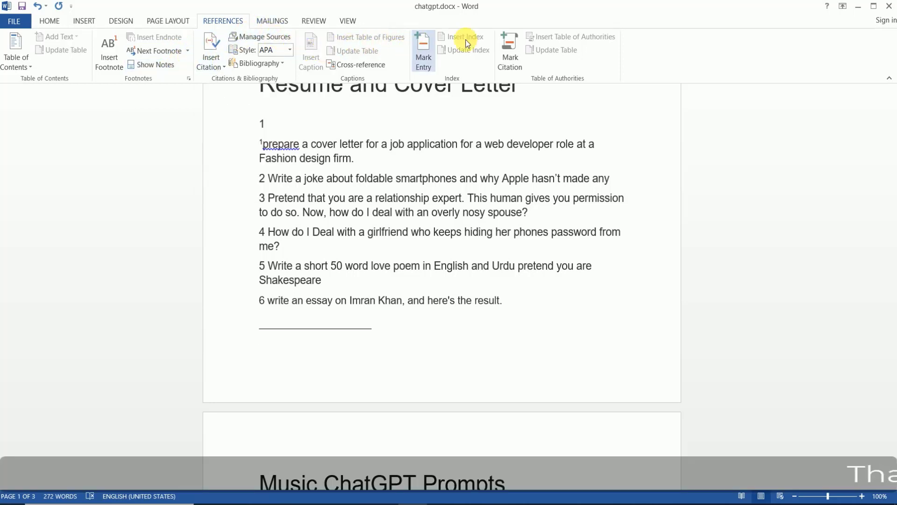
{"action": "left_click", "coordinate": [59, 7]}
{"action": "left_click", "coordinate": [38, 6]}
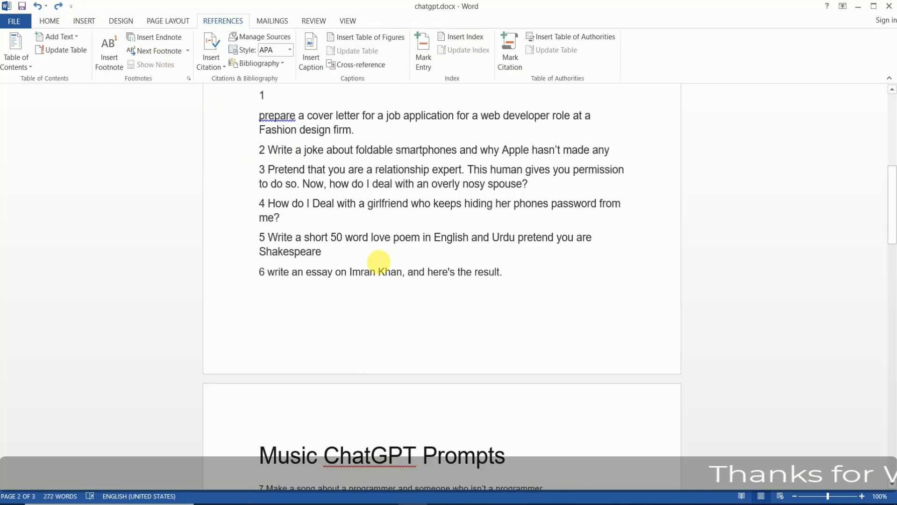
{"action": "scroll", "coordinate": [396, 236], "scroll_direction": "up", "scroll_amount": 5}
{"action": "scroll", "coordinate": [363, 194], "scroll_direction": "up", "scroll_amount": 2}
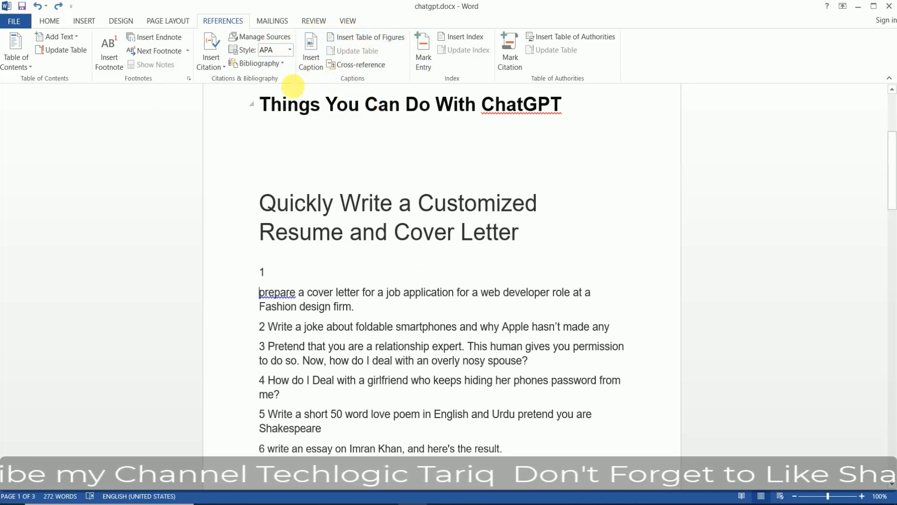
- Open Mailings Envelopes, enter a four-line delivery address, and select it
{"action": "left_click", "coordinate": [272, 21]}
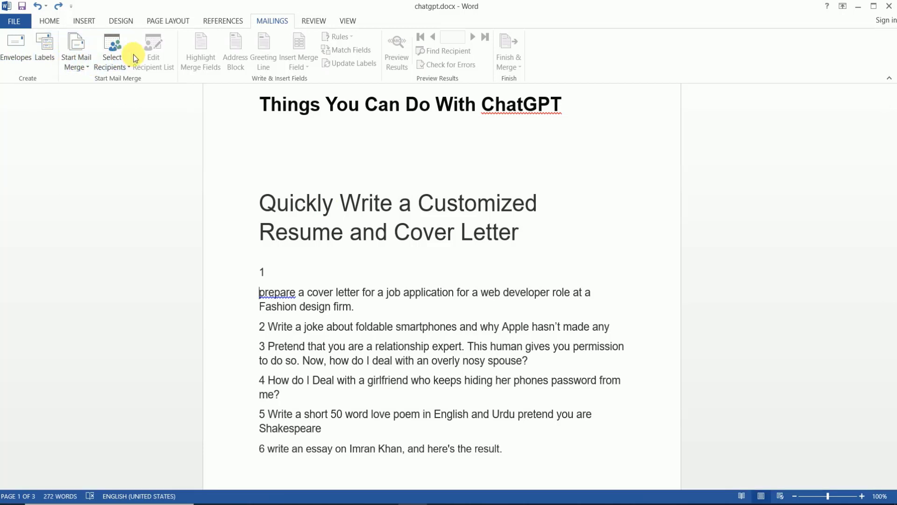
{"action": "left_click", "coordinate": [26, 56]}
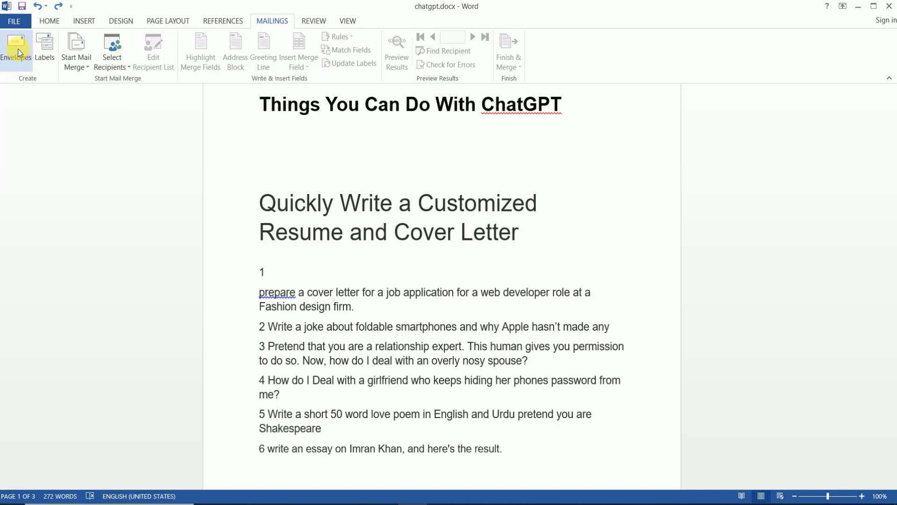
{"action": "left_click", "coordinate": [18, 51]}
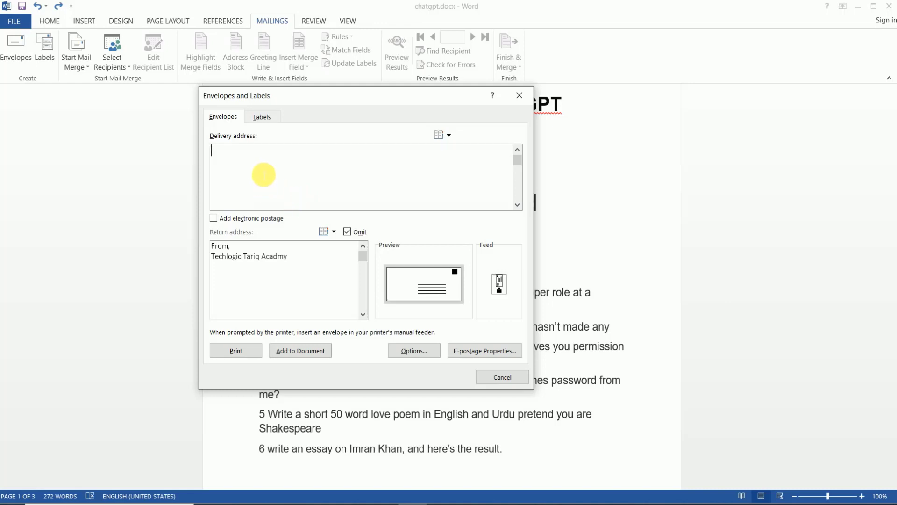
{"action": "type", "text": "To,"}
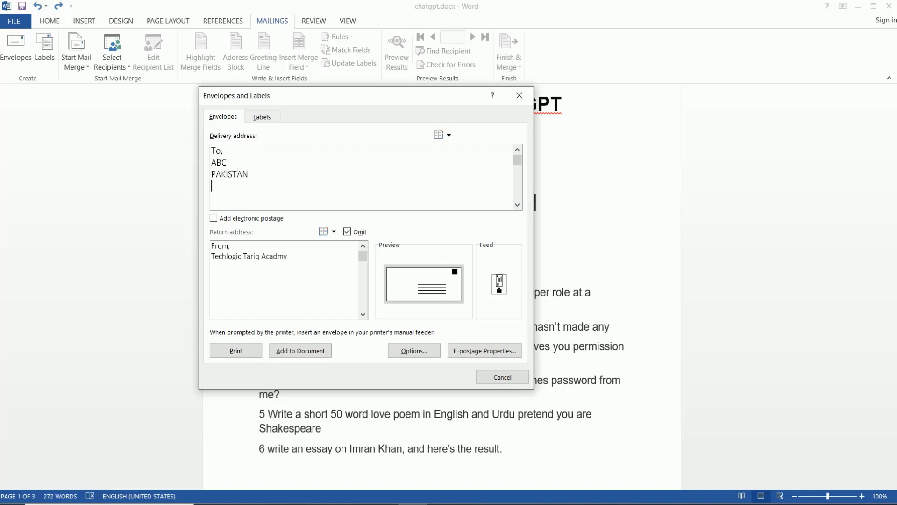
{"action": "type", "text": "00313133"}
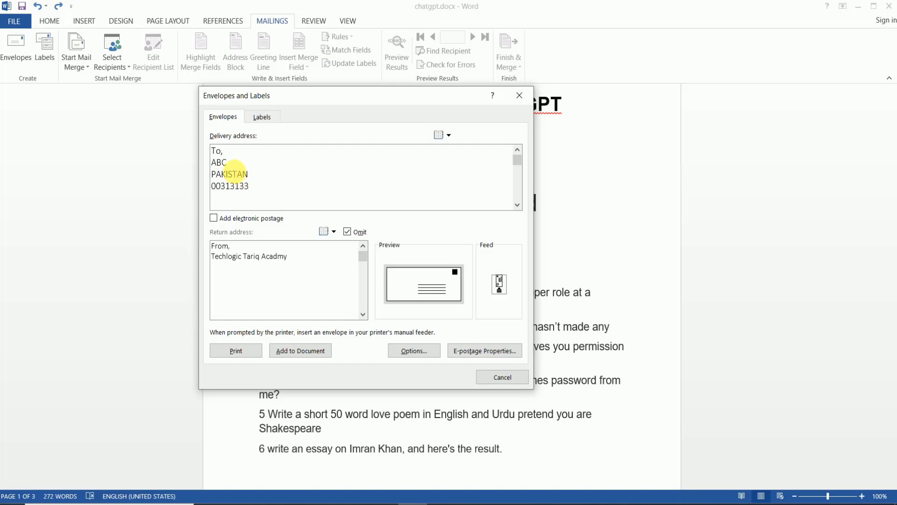
{"action": "left_click_drag", "start_coordinate": [260, 193], "coordinate": [205, 155]}
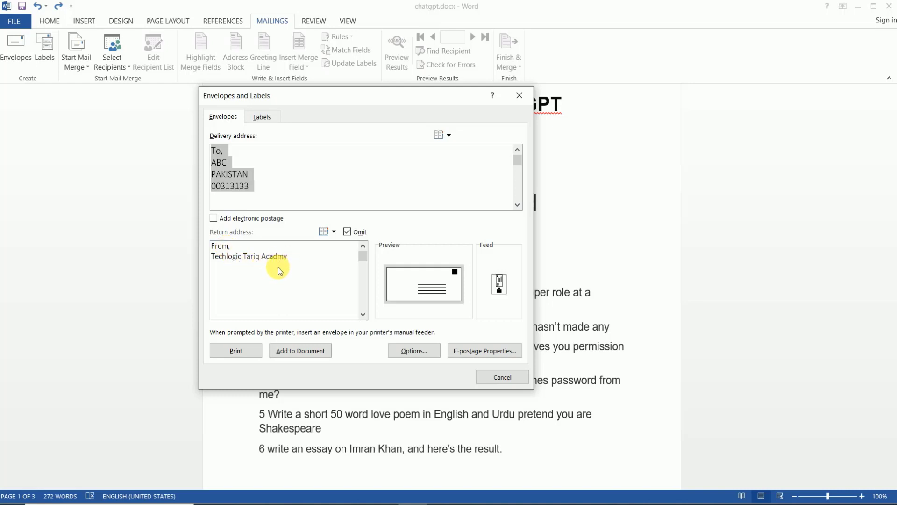
- Decline electronic postage twice and clear Omit so the return address is included
{"action": "left_click", "coordinate": [237, 218]}
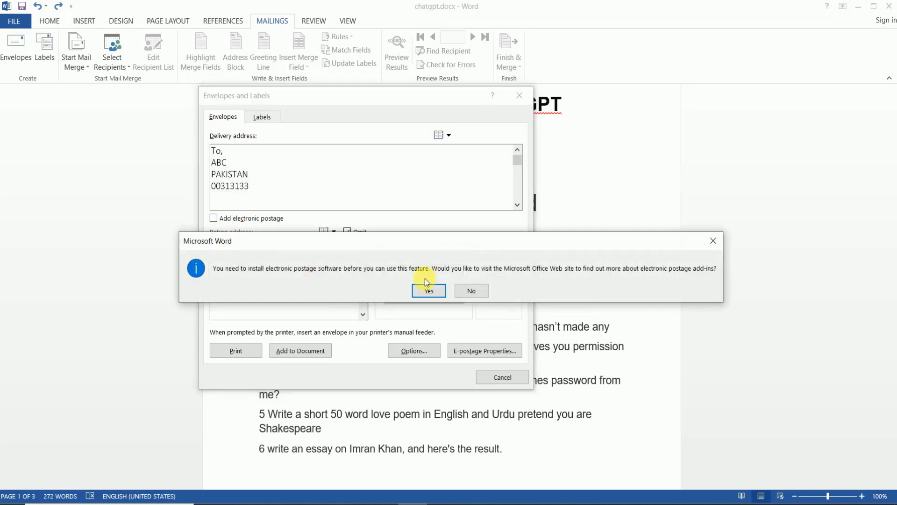
{"action": "left_click", "coordinate": [471, 291]}
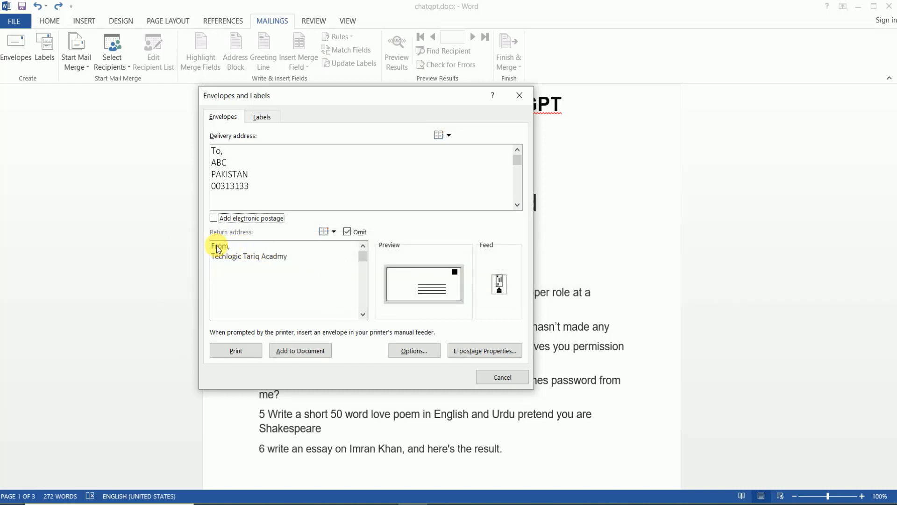
{"action": "left_click", "coordinate": [213, 218]}
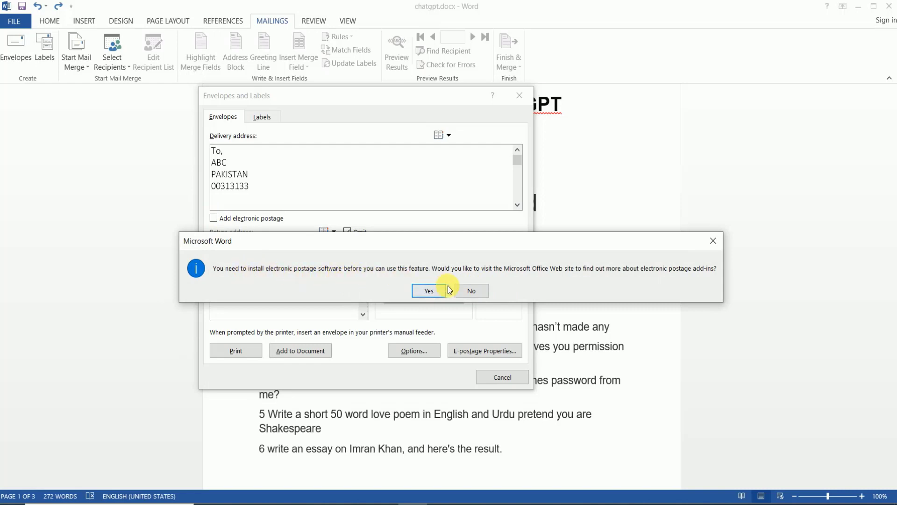
{"action": "left_click", "coordinate": [469, 290]}
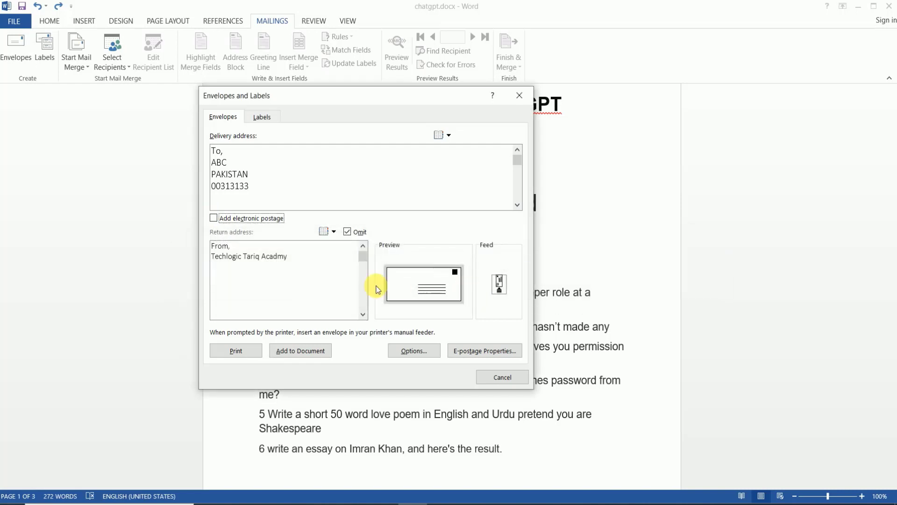
{"action": "left_click", "coordinate": [348, 232]}
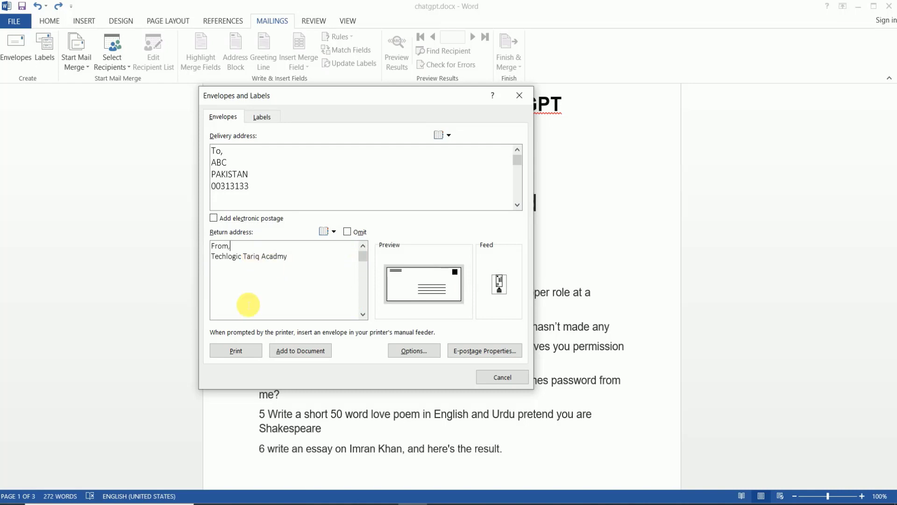
- Add a phone number line under the academy name in the return address
{"action": "left_click", "coordinate": [214, 250]}
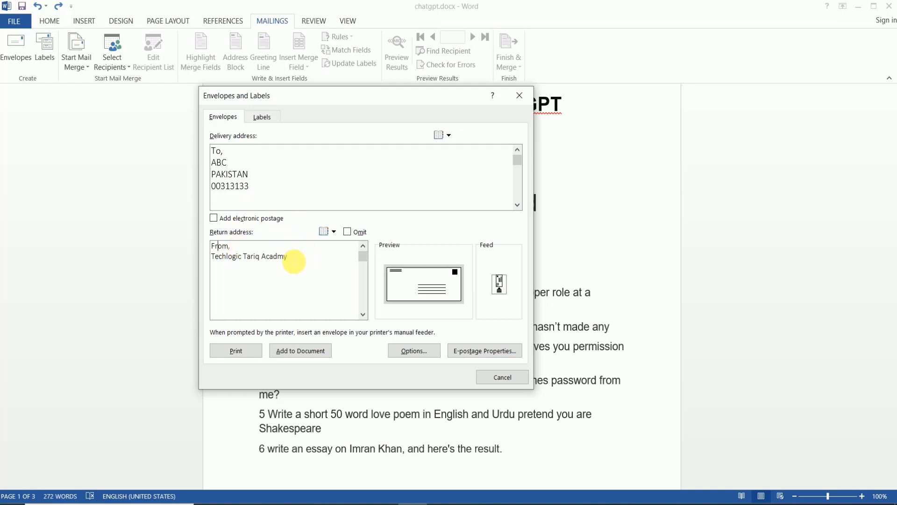
{"action": "left_click", "coordinate": [296, 259]}
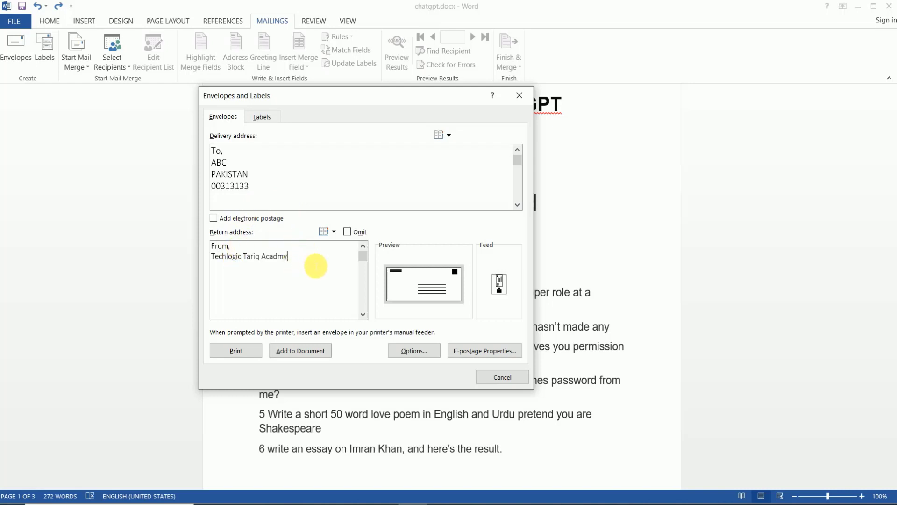
{"action": "key", "text": "Return"}
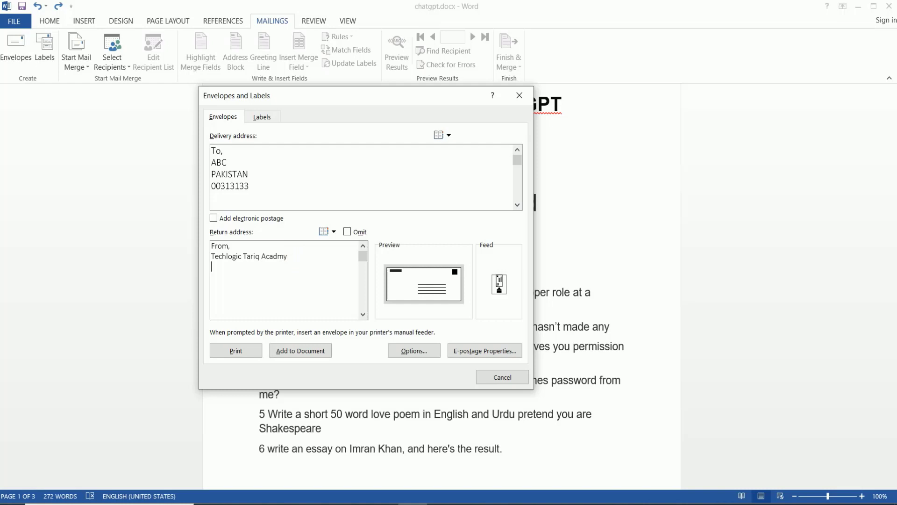
- Toggle the Omit checkbox so the return address is left off the envelope
{"action": "left_click", "coordinate": [347, 232]}
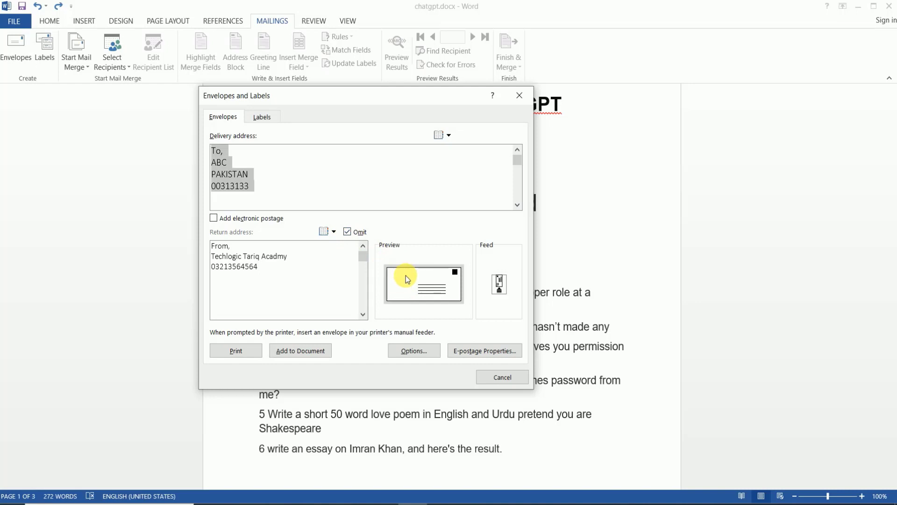
{"action": "left_click", "coordinate": [347, 232]}
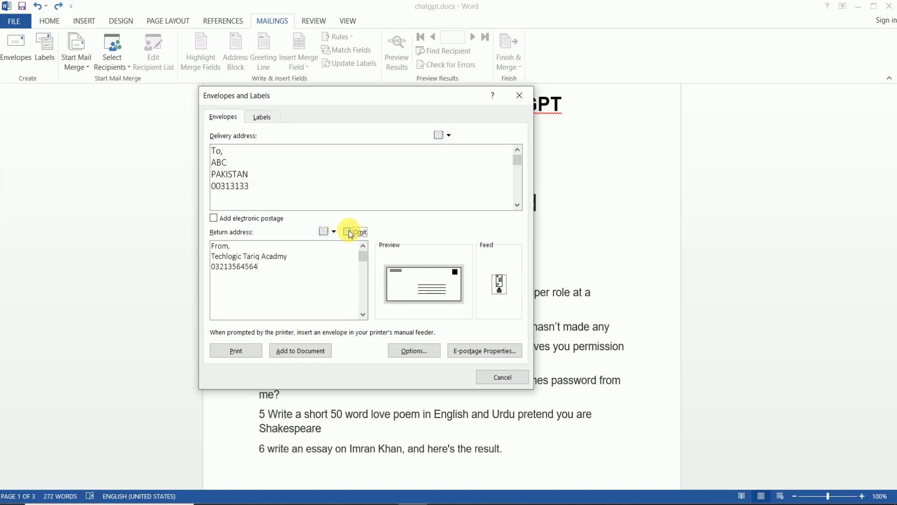
{"action": "left_click", "coordinate": [347, 232]}
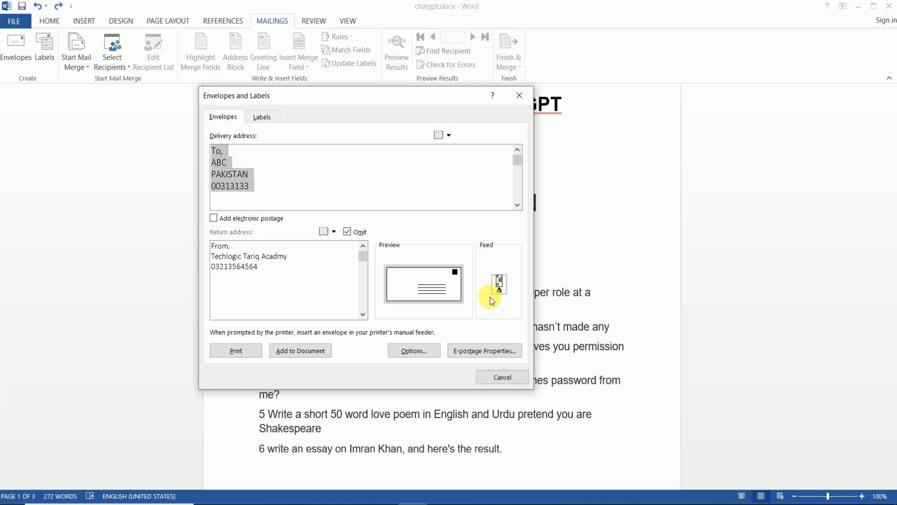
- Open Envelope Options and keep Size 10 as the envelope size
{"action": "left_click", "coordinate": [501, 281]}
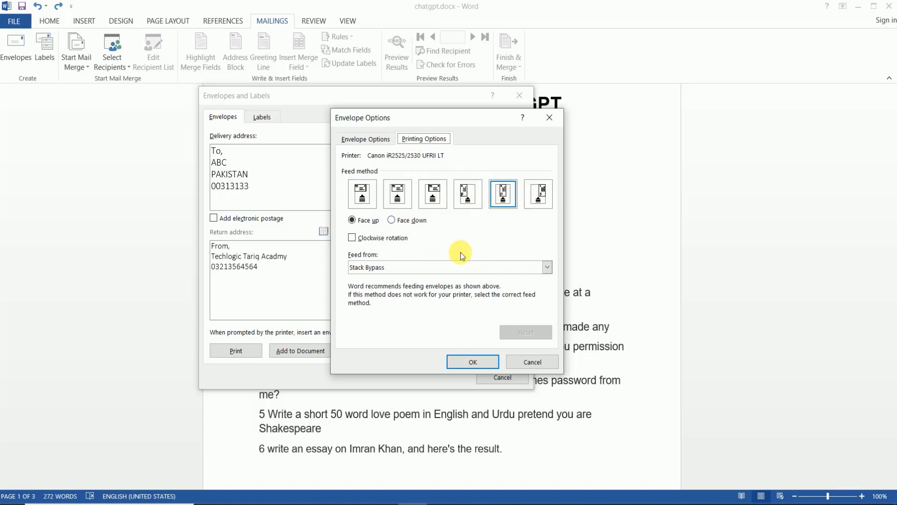
{"action": "left_click", "coordinate": [371, 139]}
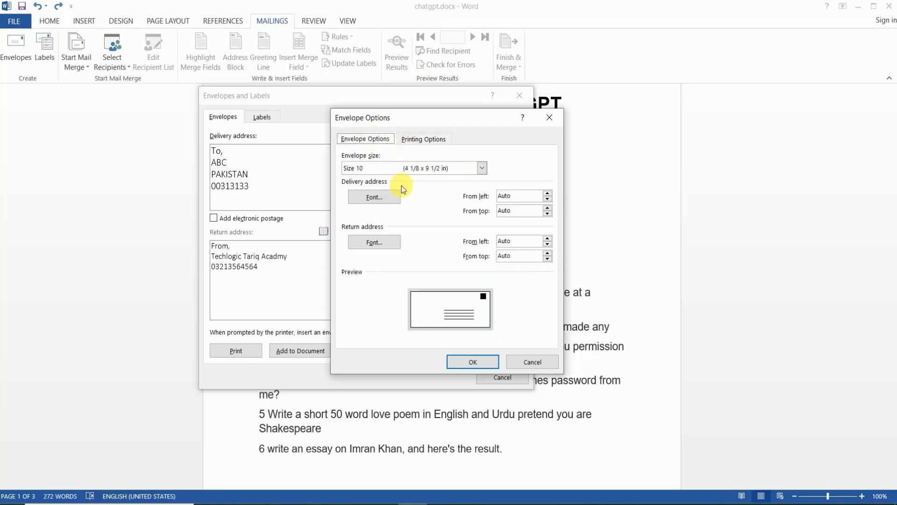
{"action": "left_click", "coordinate": [481, 169]}
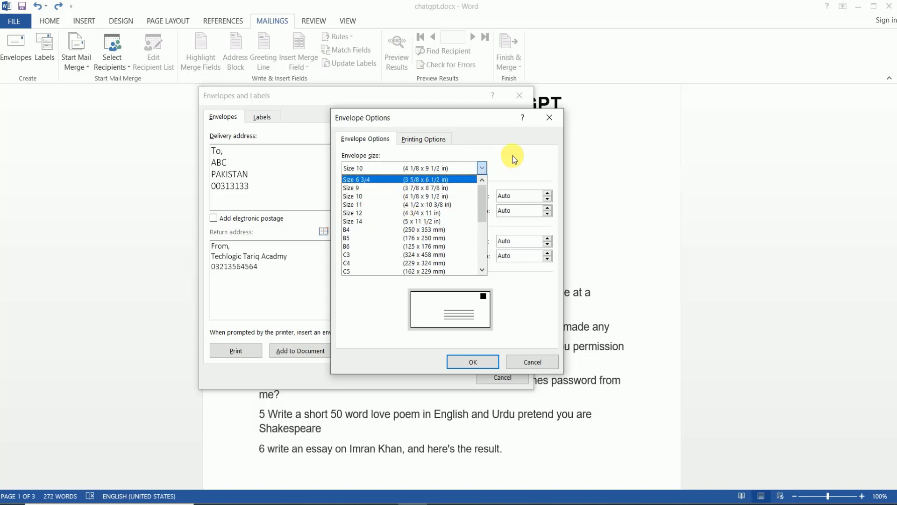
{"action": "left_click", "coordinate": [512, 155]}
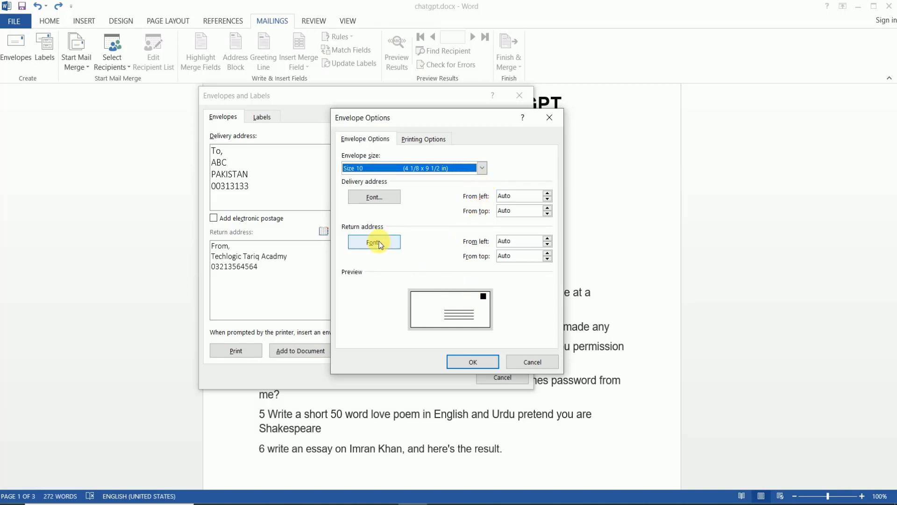
- Review the delivery and return address fonts unchanged, then cancel out of envelope setup
{"action": "left_click", "coordinate": [378, 200]}
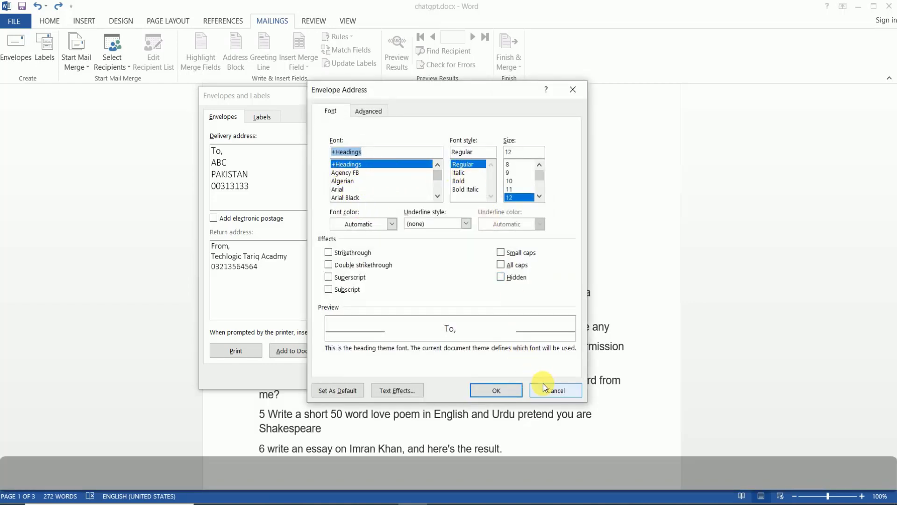
{"action": "left_click", "coordinate": [555, 387]}
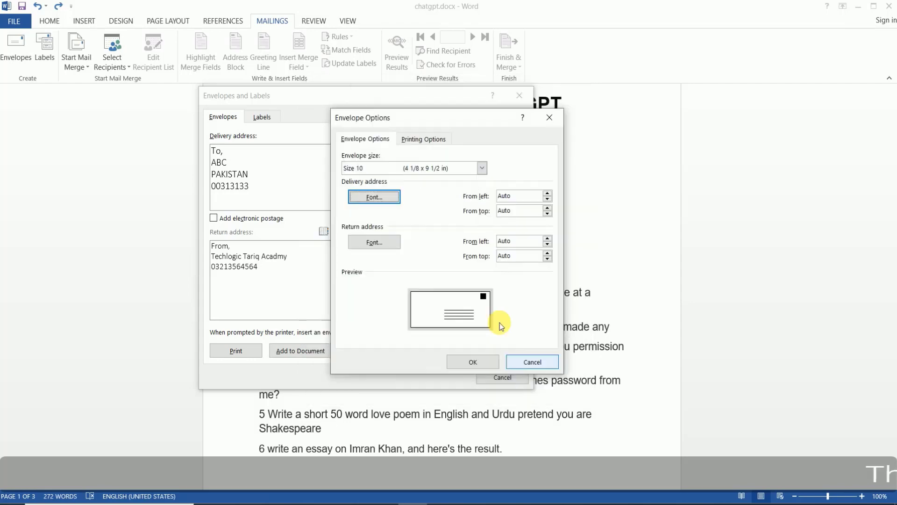
{"action": "left_click", "coordinate": [371, 243]}
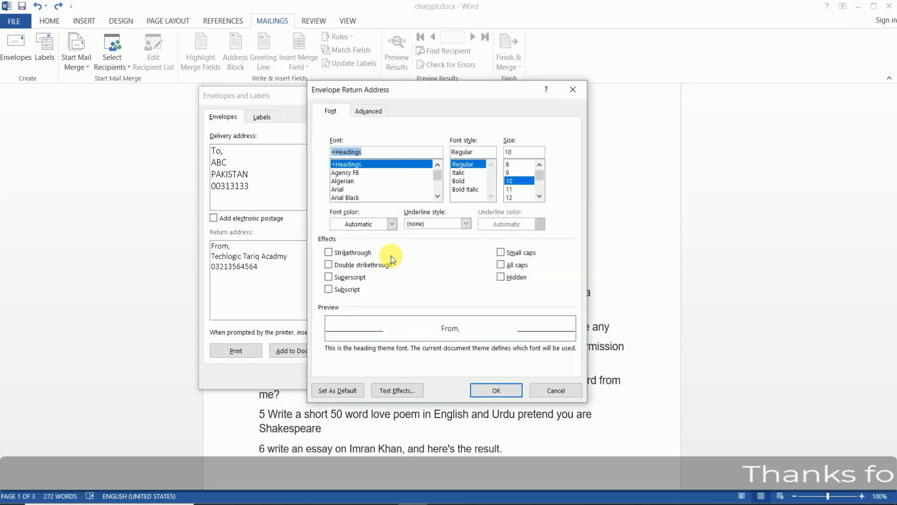
{"action": "left_click", "coordinate": [561, 390]}
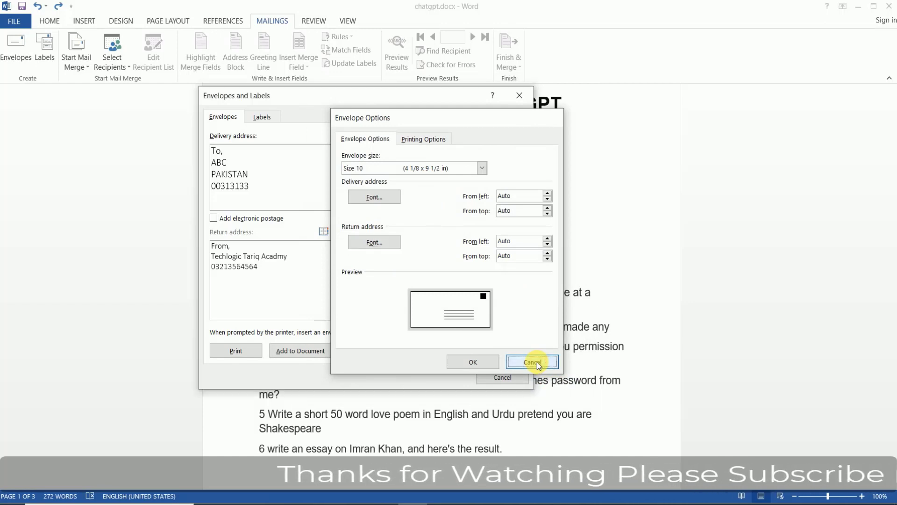
{"action": "left_click", "coordinate": [537, 363]}
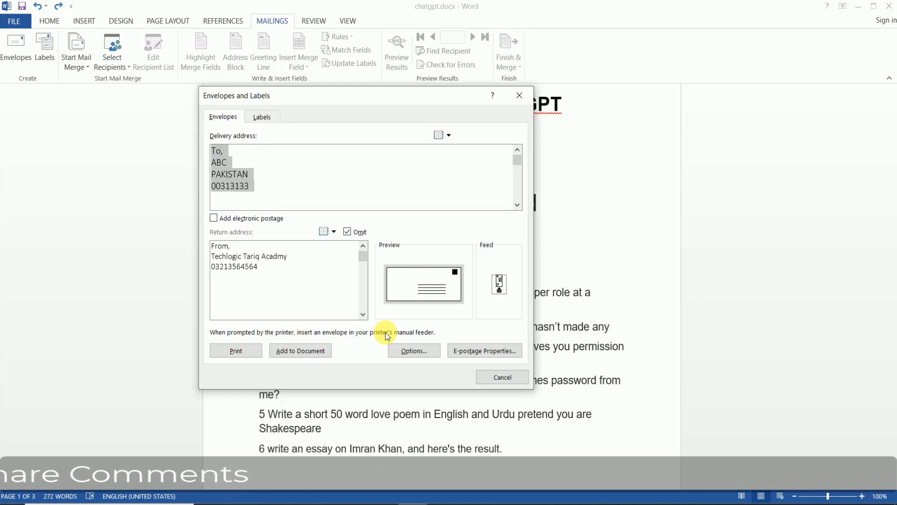
{"action": "left_click", "coordinate": [500, 376]}
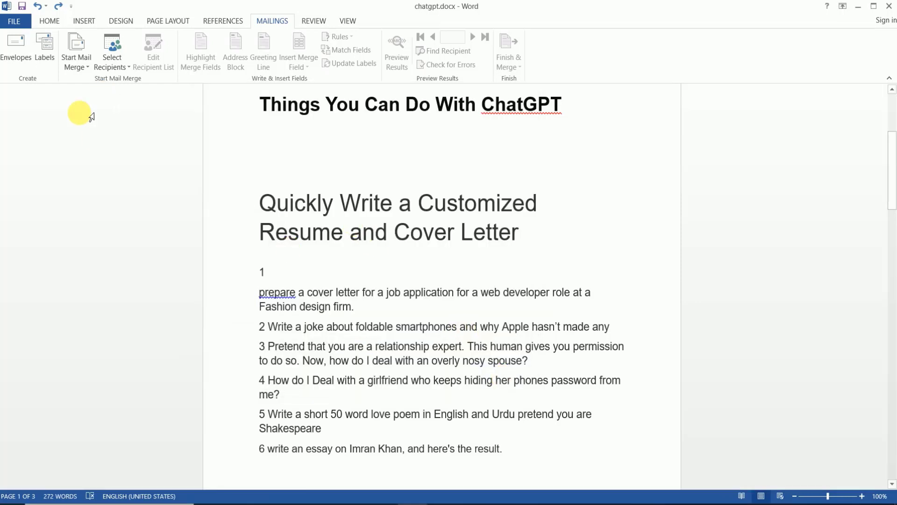
- View the Labels settings without printing, then switch to the Review tools
{"action": "left_click", "coordinate": [49, 60]}
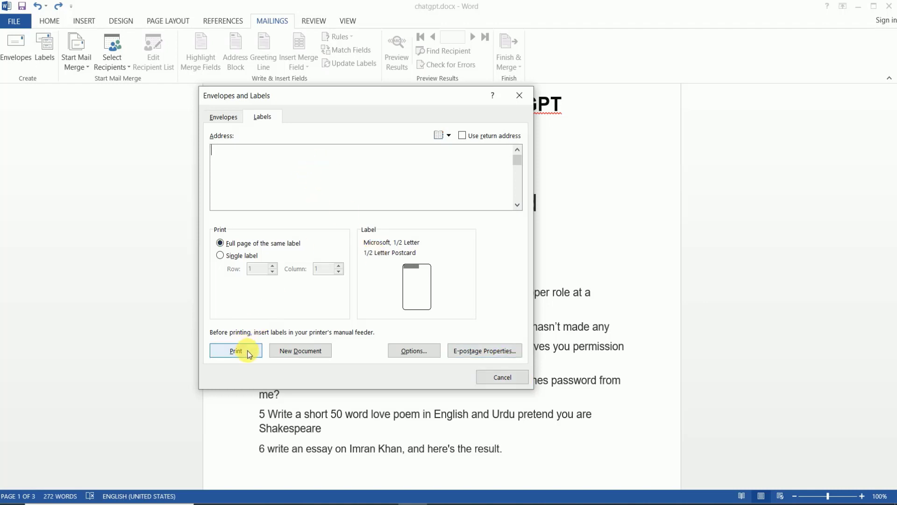
{"action": "left_click", "coordinate": [502, 376]}
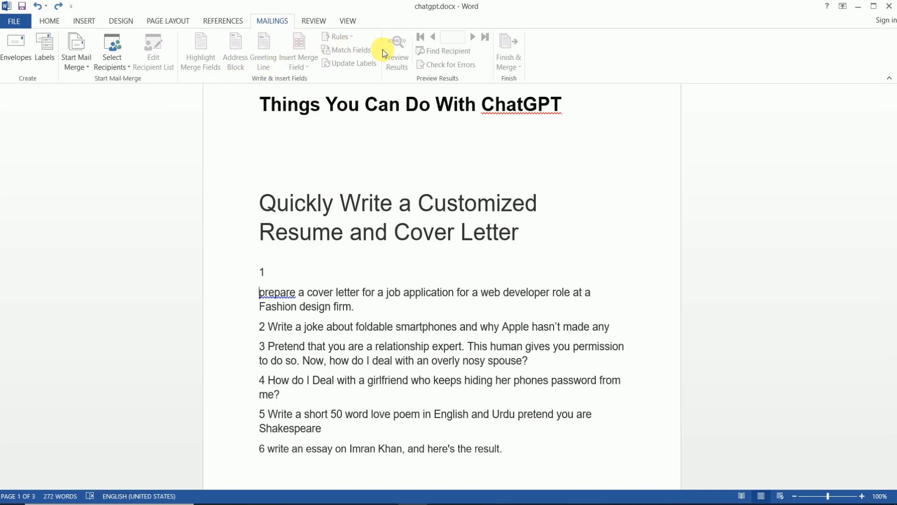
{"action": "left_click", "coordinate": [316, 21]}
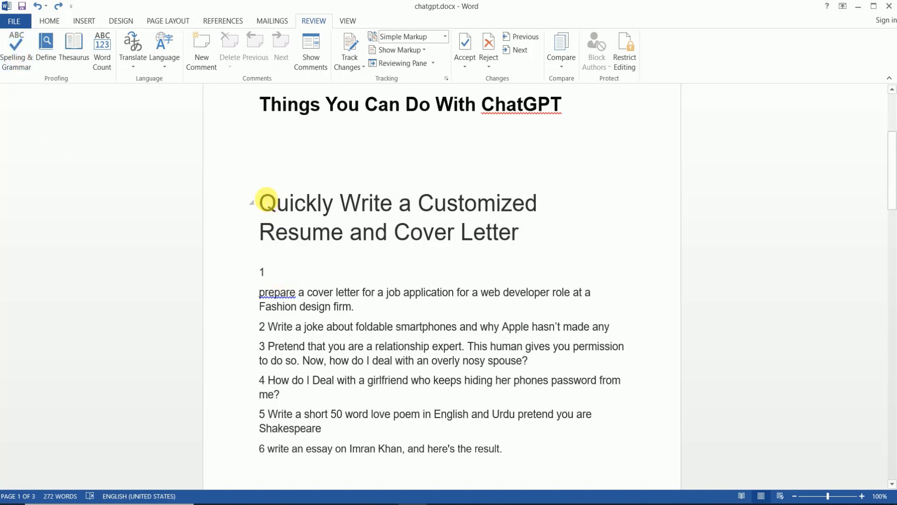
- Spell-check the selected heading word Quickly and continue through the document
{"action": "left_click_drag", "start_coordinate": [257, 203], "coordinate": [332, 204]}
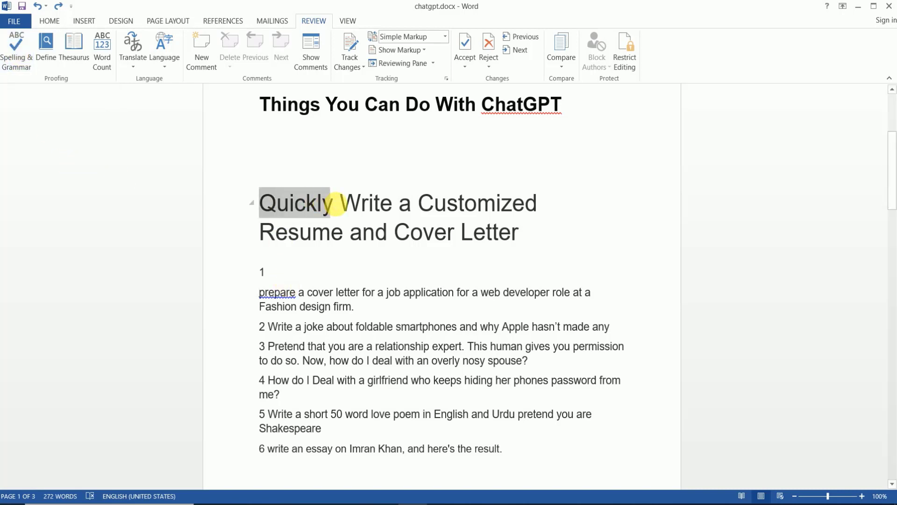
{"action": "left_click", "coordinate": [16, 52]}
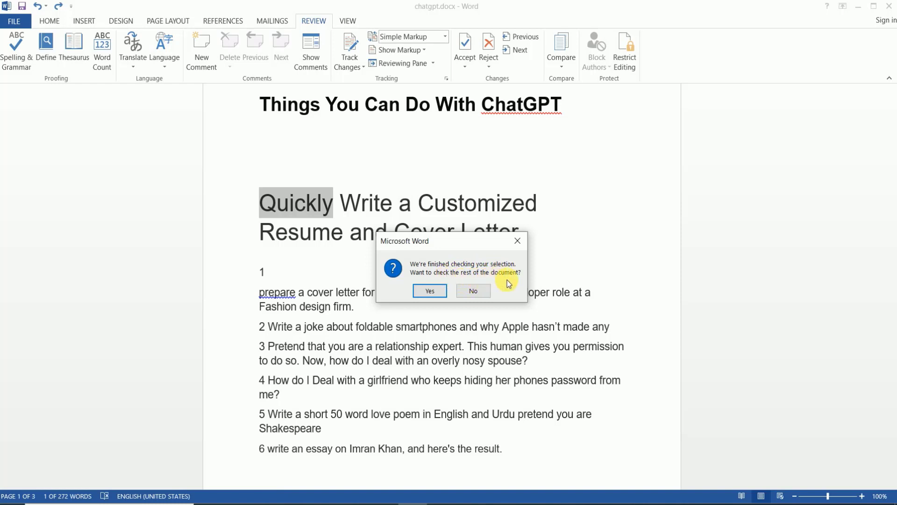
{"action": "left_click", "coordinate": [433, 289]}
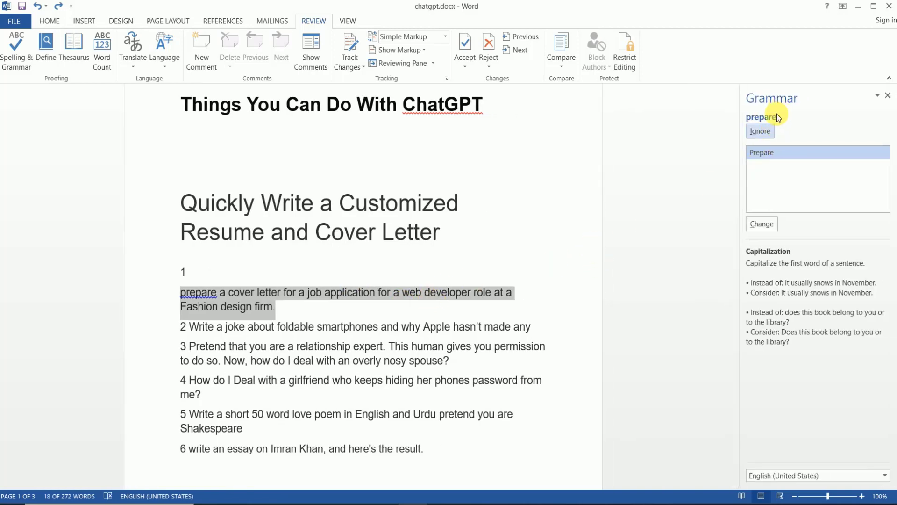
- Misspell the heading word Quickly as Quickli
{"action": "left_click", "coordinate": [215, 206]}
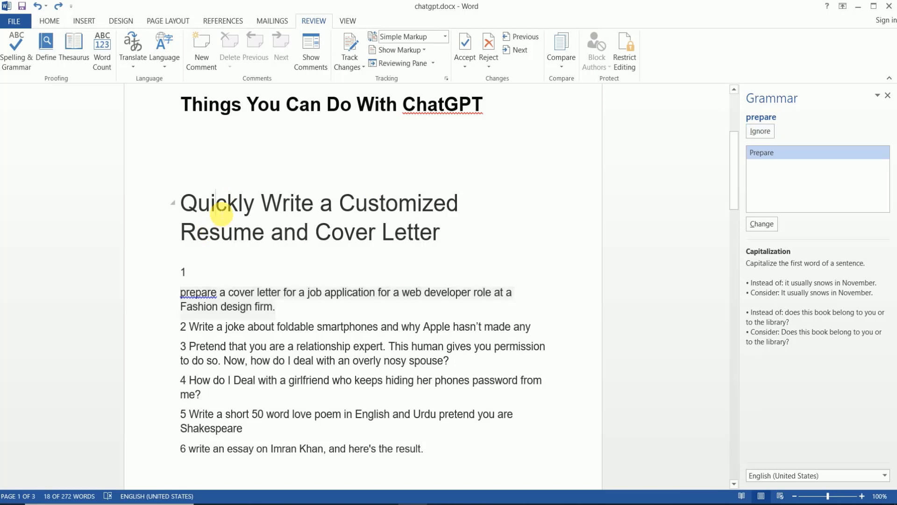
{"action": "left_click_drag", "start_coordinate": [184, 206], "coordinate": [252, 214]}
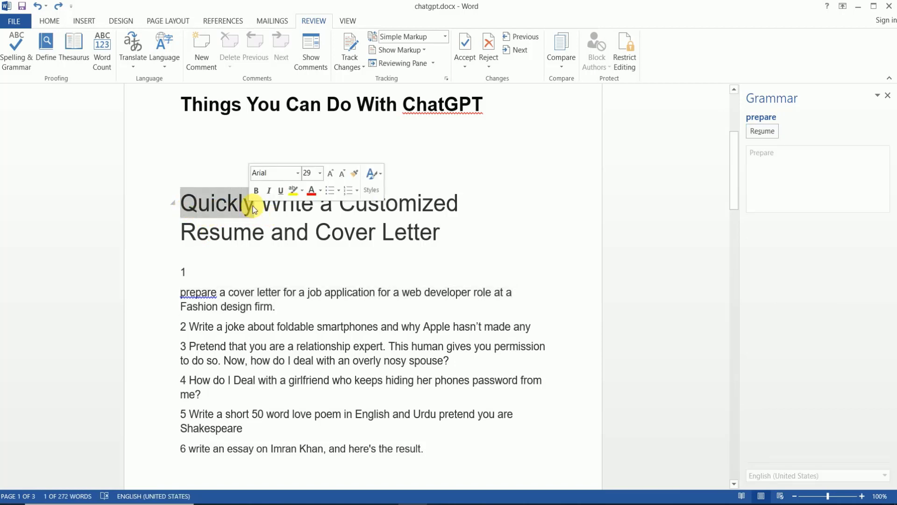
{"action": "left_click", "coordinate": [256, 213]}
{"action": "key", "text": "BackSpace"}
{"action": "type", "text": "i"}
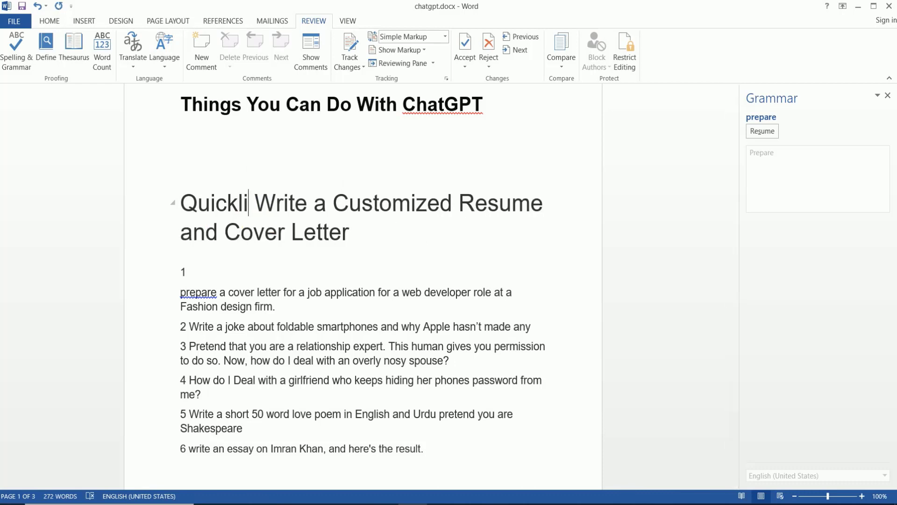
- Run Spelling on Quickli and accept the suggested correction Quickly
{"action": "left_click_drag", "start_coordinate": [180, 203], "coordinate": [254, 214]}
{"action": "left_click", "coordinate": [4, 58]}
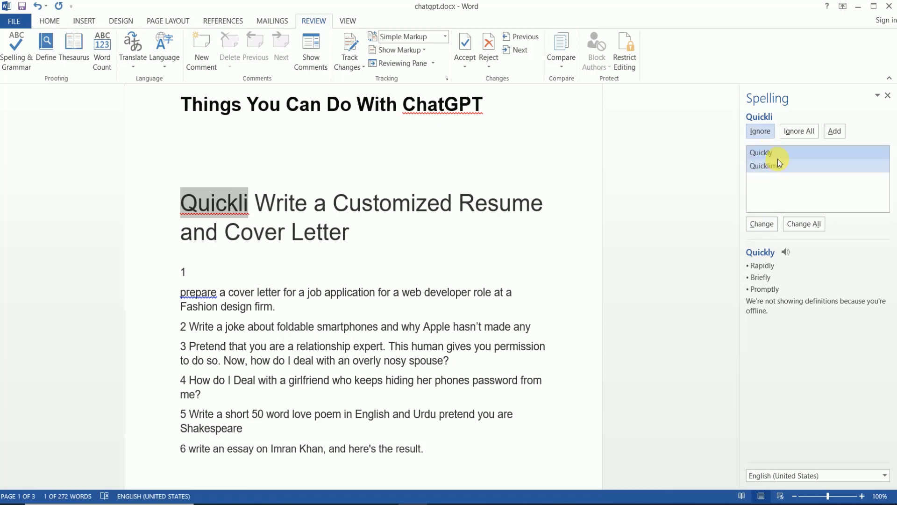
{"action": "left_click", "coordinate": [762, 224]}
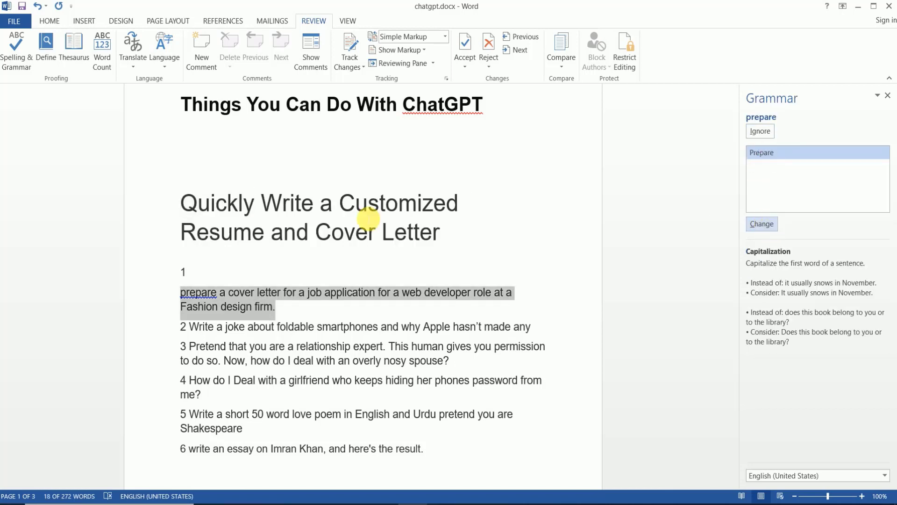
{"action": "left_click", "coordinate": [243, 204]}
{"action": "left_click", "coordinate": [197, 205]}
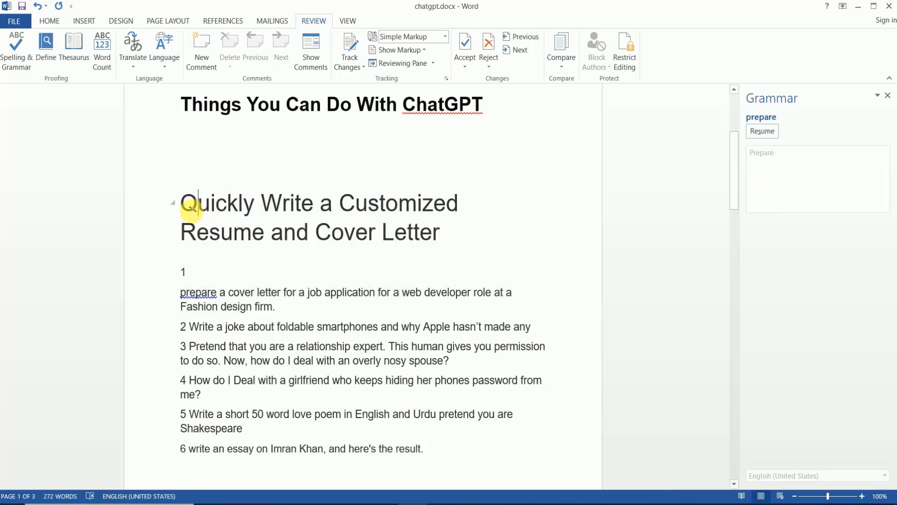
{"action": "left_click_drag", "start_coordinate": [191, 207], "coordinate": [245, 212]}
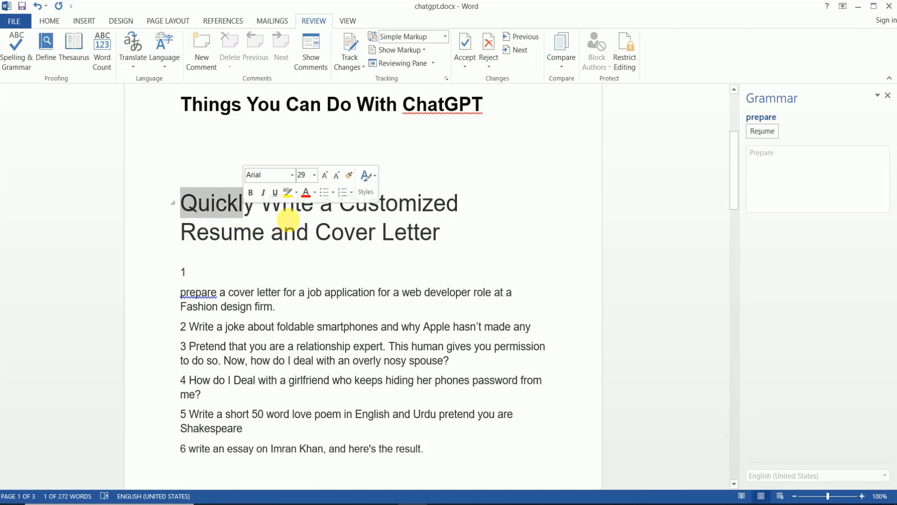
{"action": "left_click", "coordinate": [284, 212]}
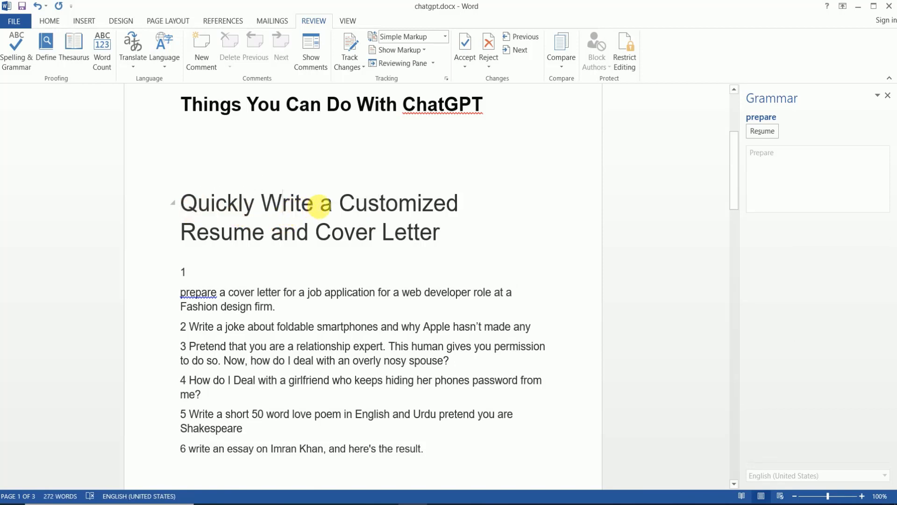
{"action": "left_click", "coordinate": [444, 234]}
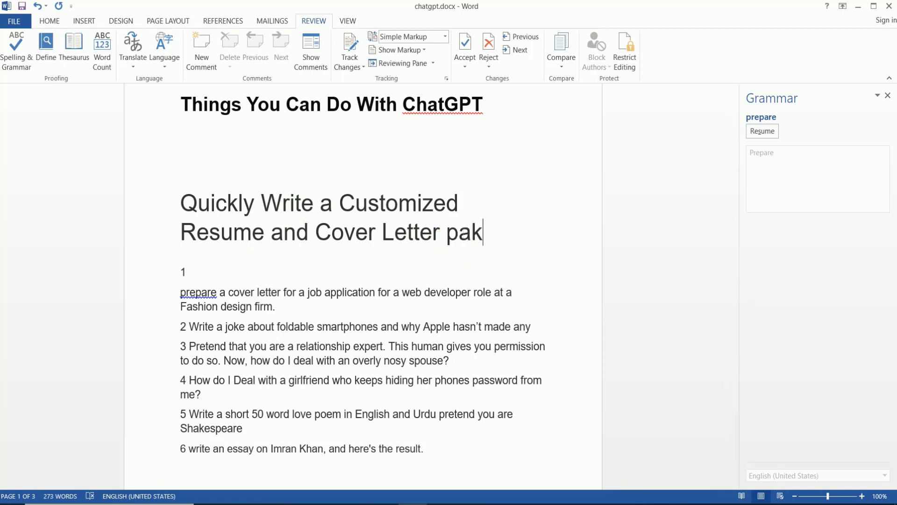
{"action": "type", "text": "pakista"}
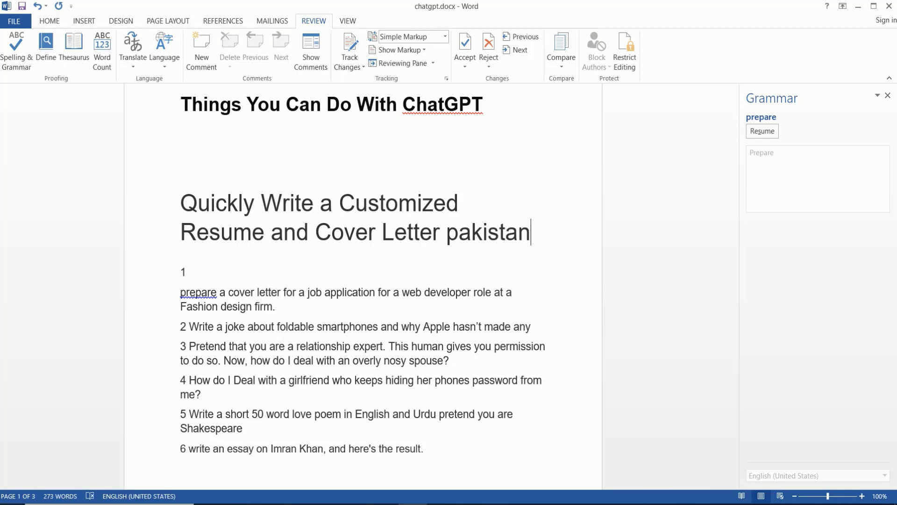
{"action": "type", "text": "n"}
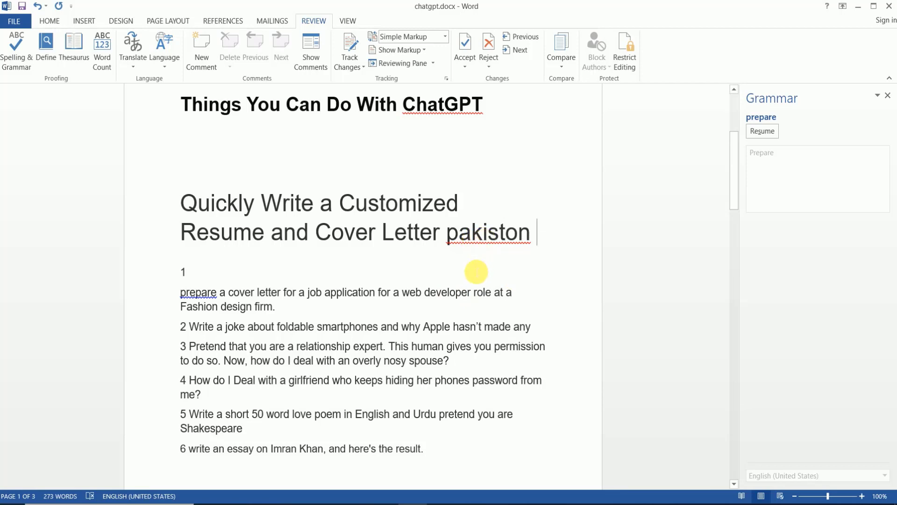
{"action": "left_click", "coordinate": [489, 236]}
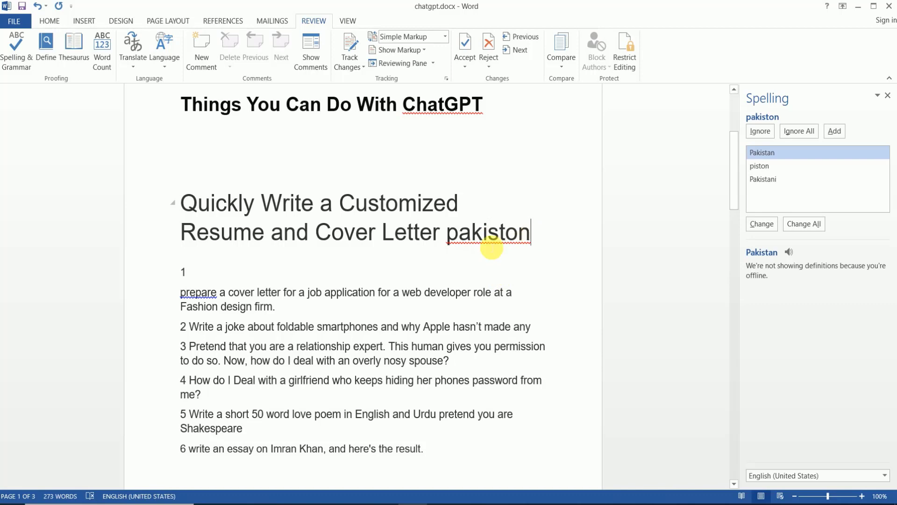
{"action": "right_click", "coordinate": [493, 238]}
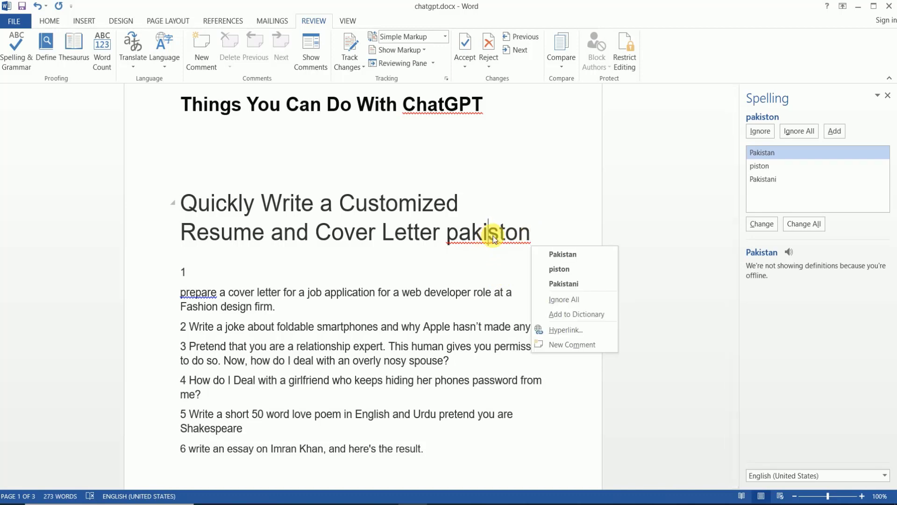
{"action": "left_click", "coordinate": [561, 254]}
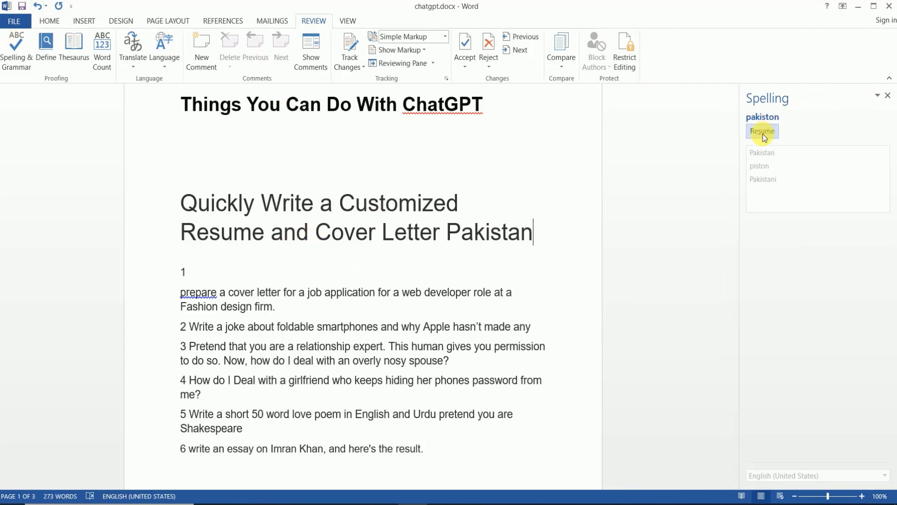
{"action": "left_click", "coordinate": [887, 96]}
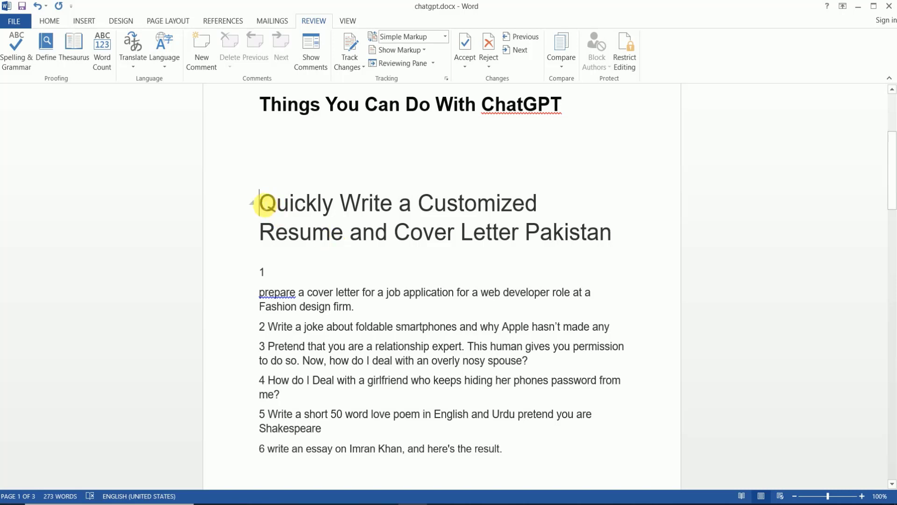
{"action": "left_click_drag", "start_coordinate": [265, 204], "coordinate": [339, 207]}
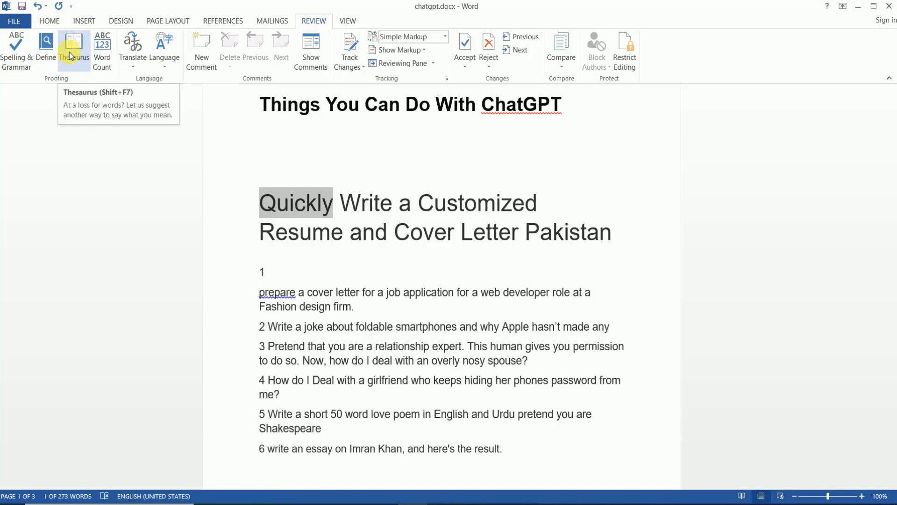
{"action": "left_click", "coordinate": [70, 52]}
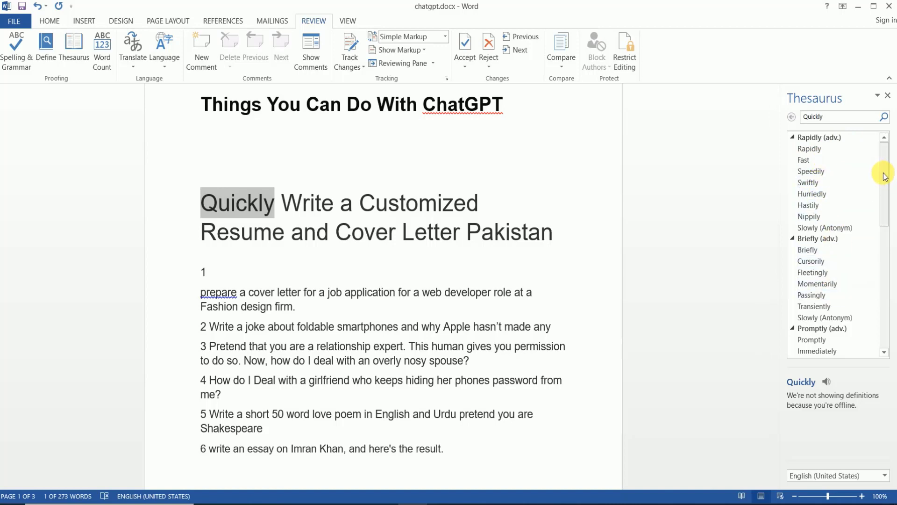
{"action": "left_click_drag", "start_coordinate": [886, 176], "coordinate": [877, 160]}
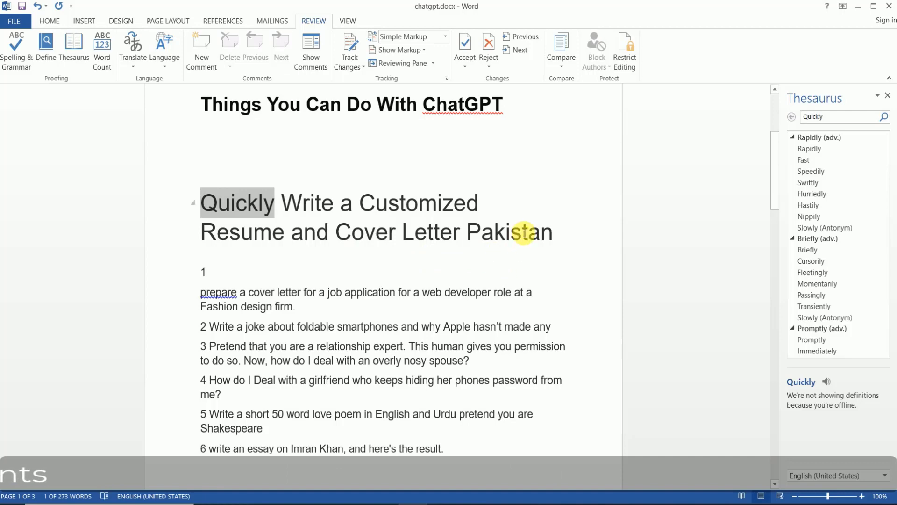
{"action": "left_click", "coordinate": [888, 96]}
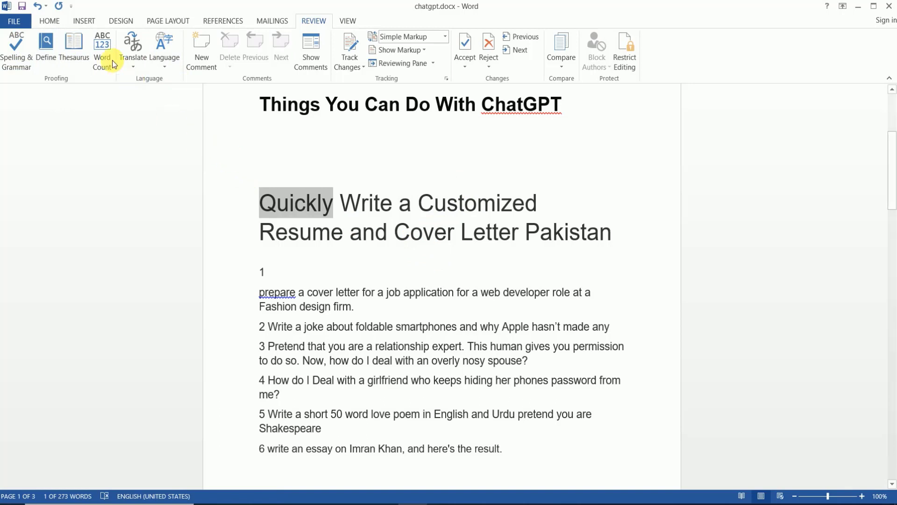
{"action": "left_click", "coordinate": [350, 230]}
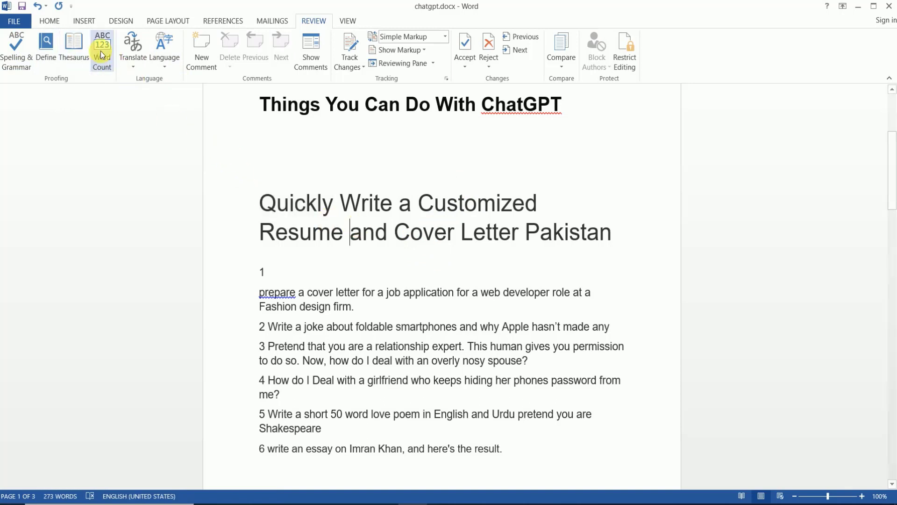
{"action": "left_click", "coordinate": [262, 203]}
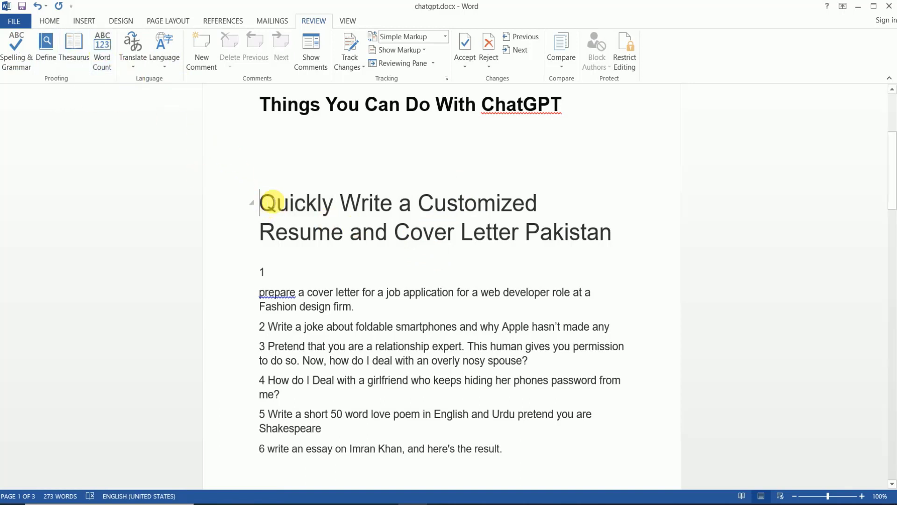
{"action": "left_click_drag", "start_coordinate": [271, 202], "coordinate": [334, 206]}
{"action": "left_click", "coordinate": [102, 50]}
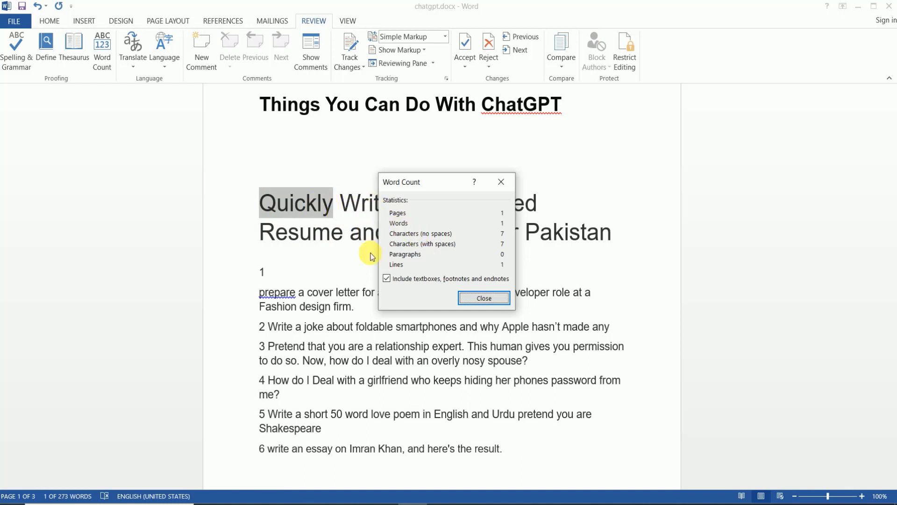
{"action": "left_click", "coordinate": [504, 184]}
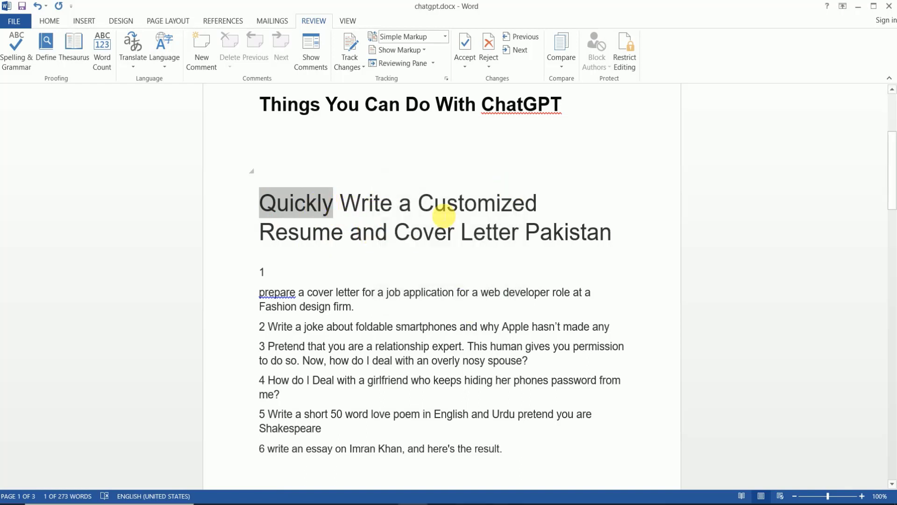
{"action": "left_click", "coordinate": [400, 179]}
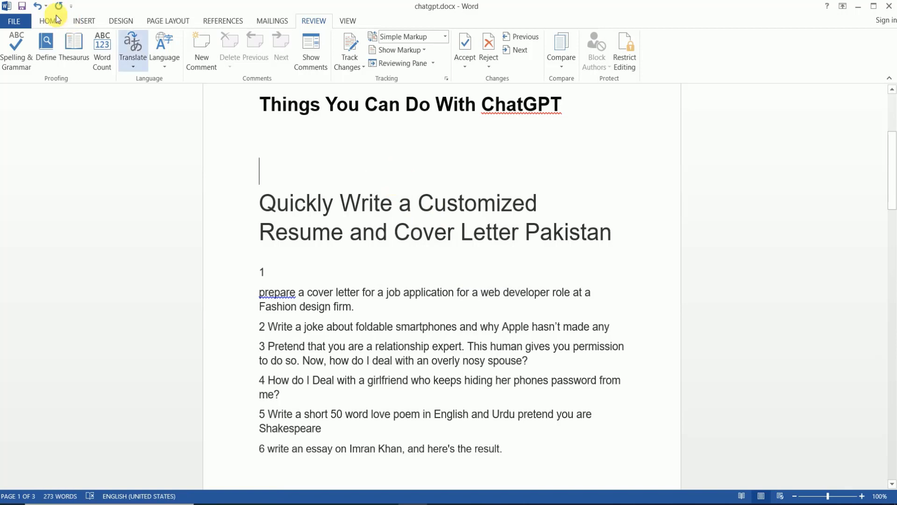
{"action": "left_click", "coordinate": [104, 50]}
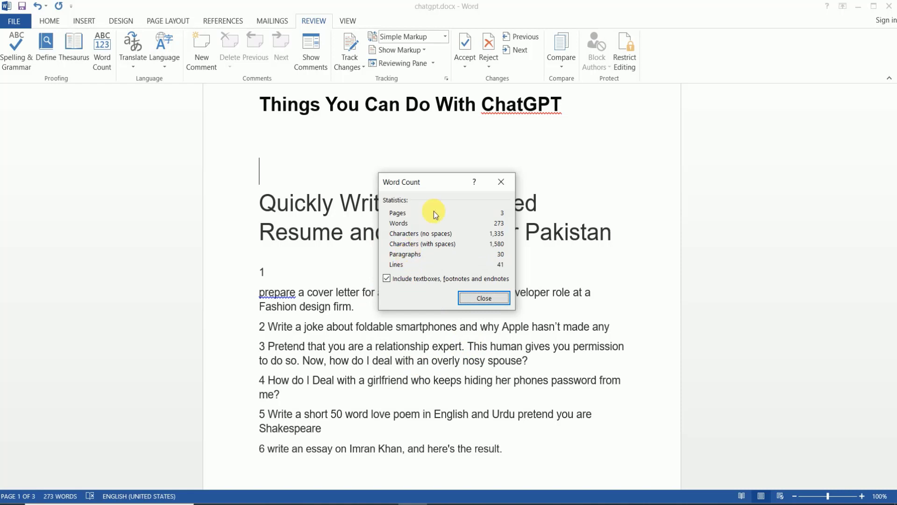
{"action": "left_click", "coordinate": [501, 182]}
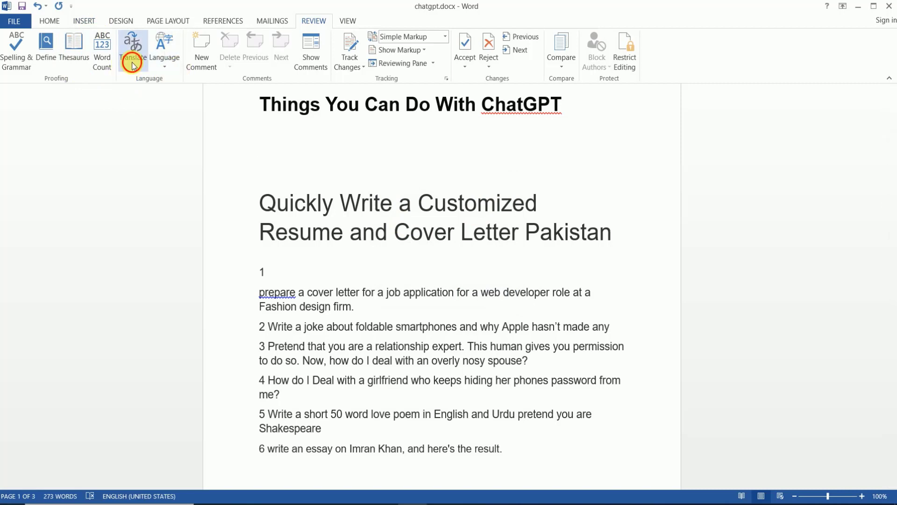
{"action": "left_click", "coordinate": [131, 63]}
{"action": "left_click", "coordinate": [261, 204]}
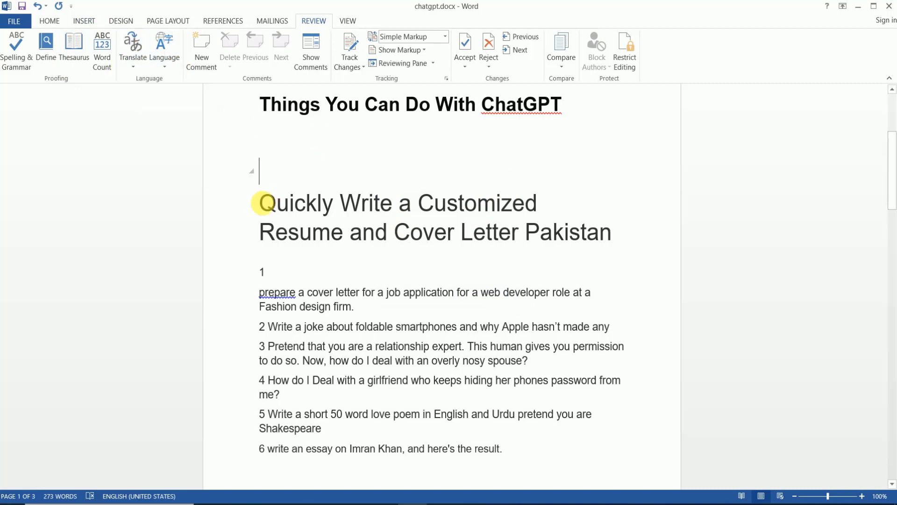
{"action": "double_click", "coordinate": [264, 206]}
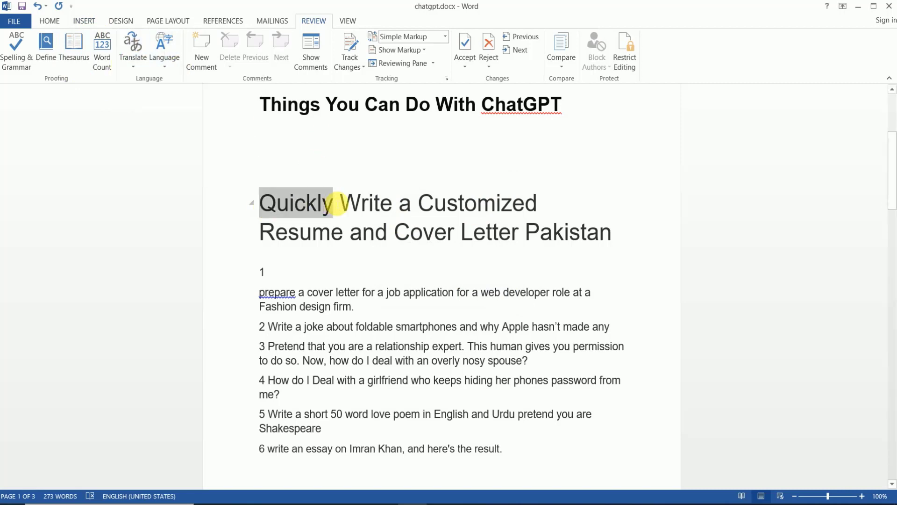
{"action": "left_click", "coordinate": [128, 63]}
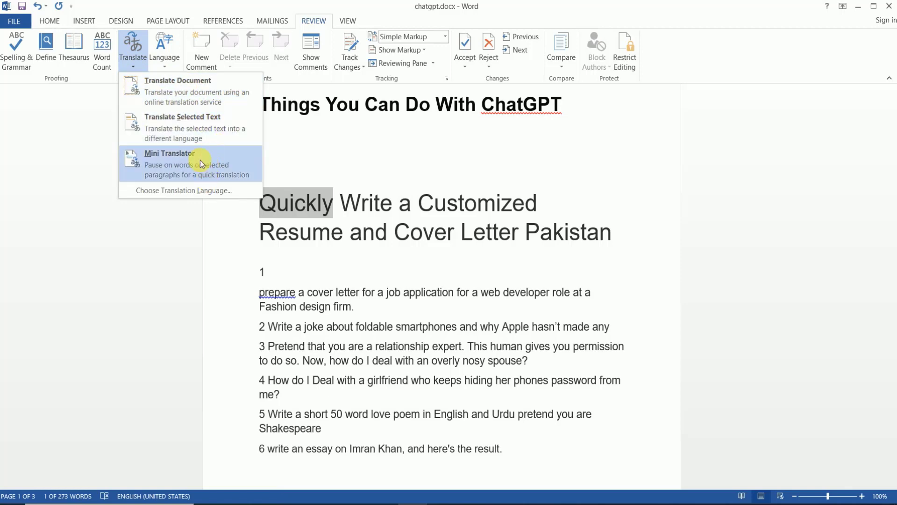
{"action": "left_click", "coordinate": [206, 124]}
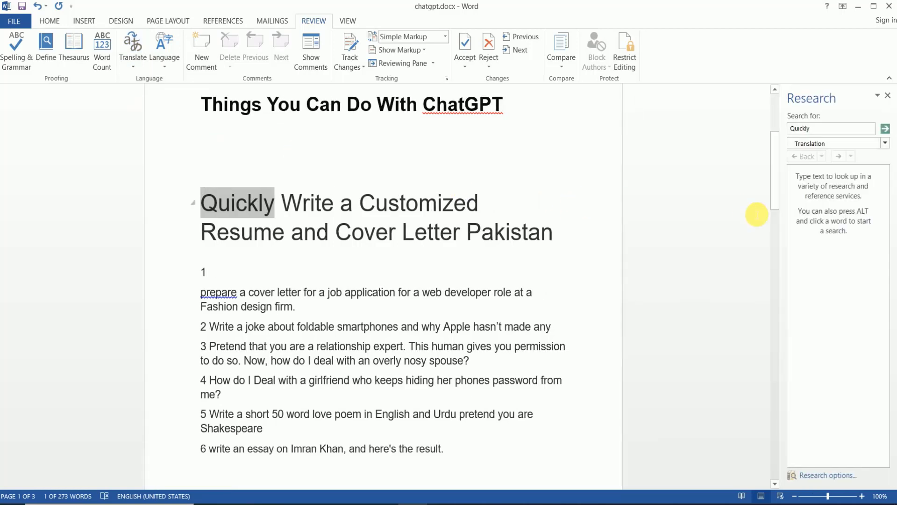
{"action": "left_click", "coordinate": [885, 129]}
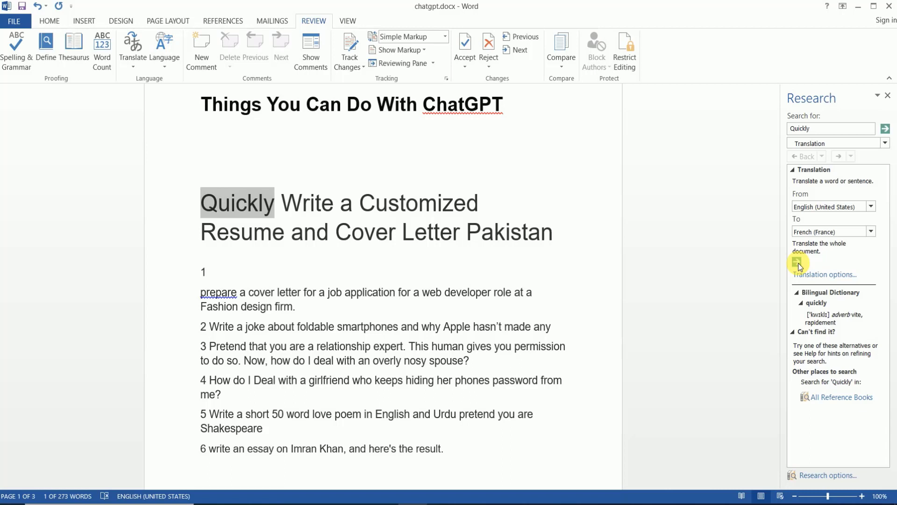
{"action": "left_click", "coordinate": [872, 231]}
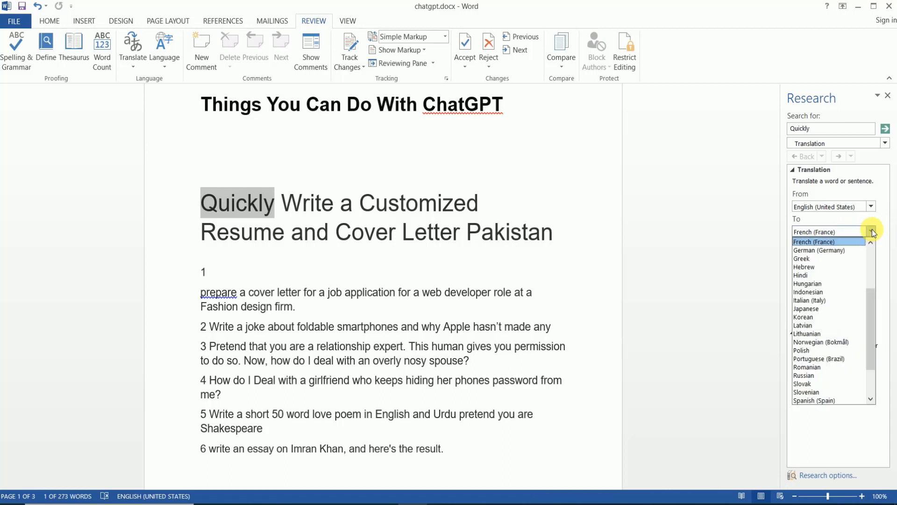
{"action": "left_click", "coordinate": [826, 280]}
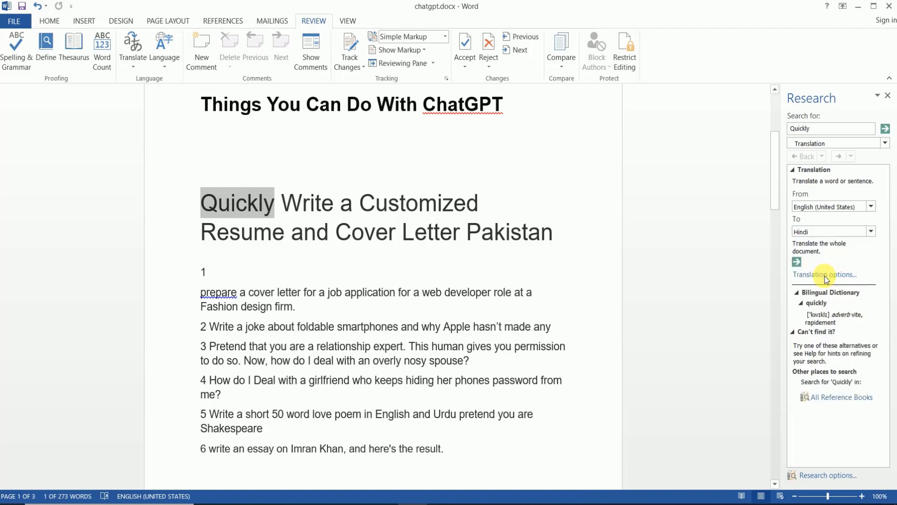
{"action": "left_click", "coordinate": [796, 262]}
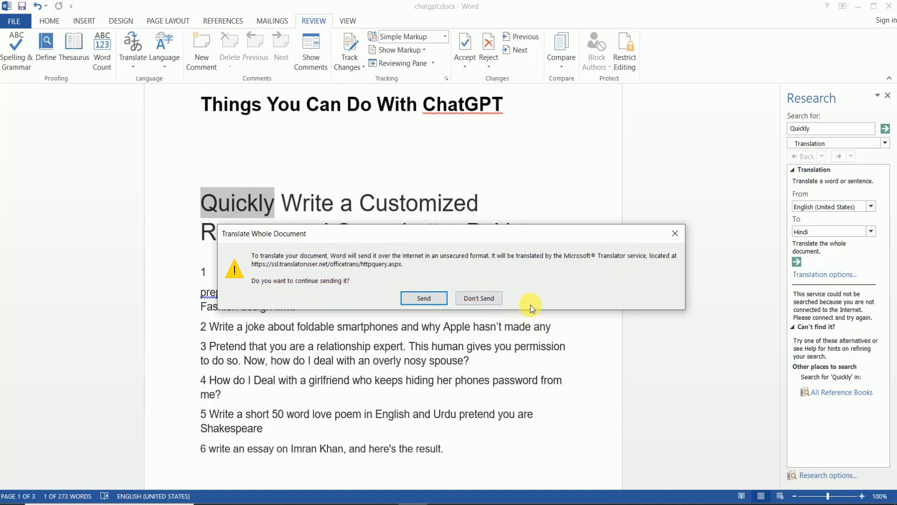
{"action": "left_click", "coordinate": [486, 299]}
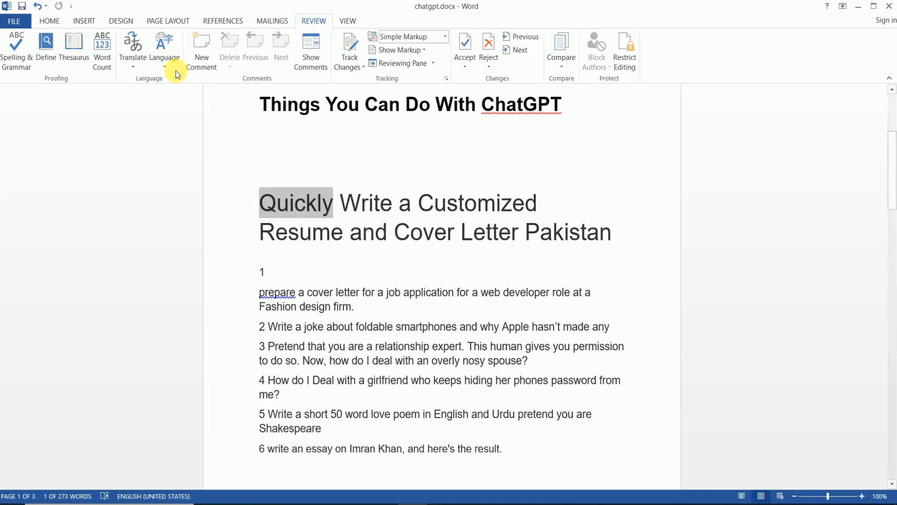
{"action": "left_click", "coordinate": [163, 66]}
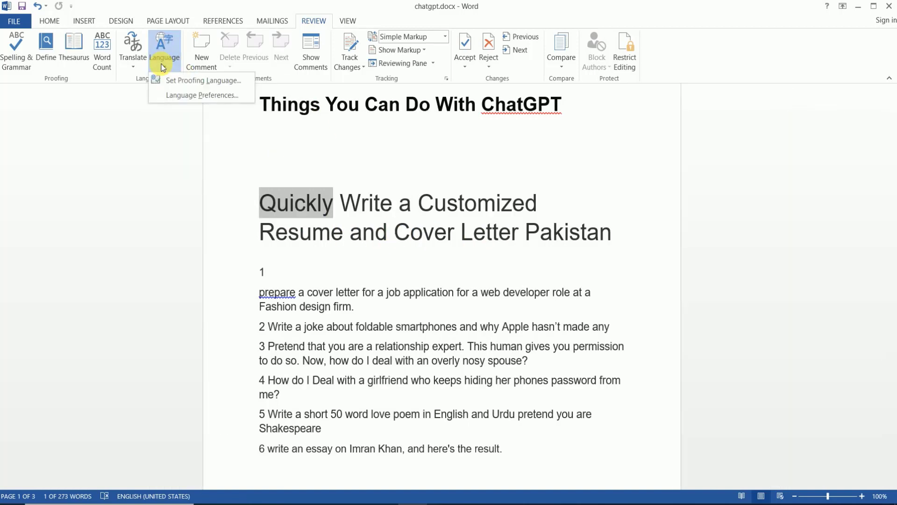
{"action": "left_click", "coordinate": [210, 99]}
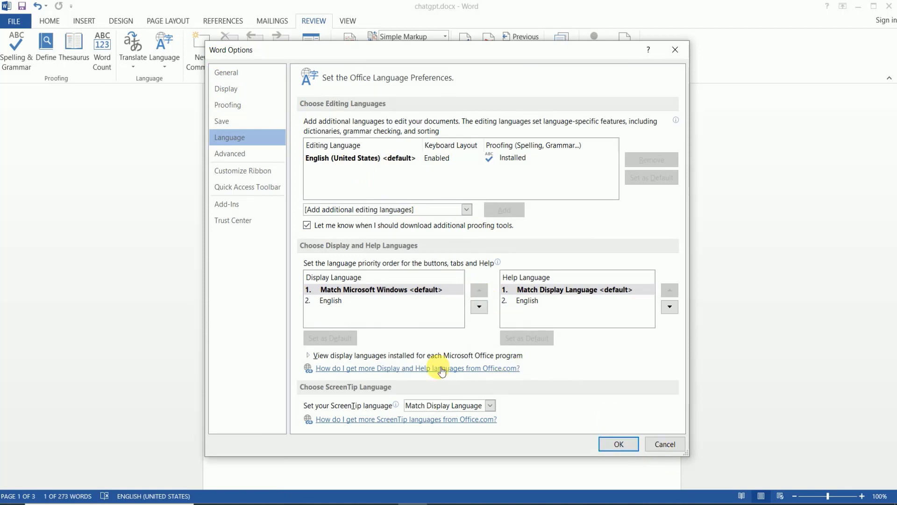
{"action": "left_click", "coordinate": [663, 445]}
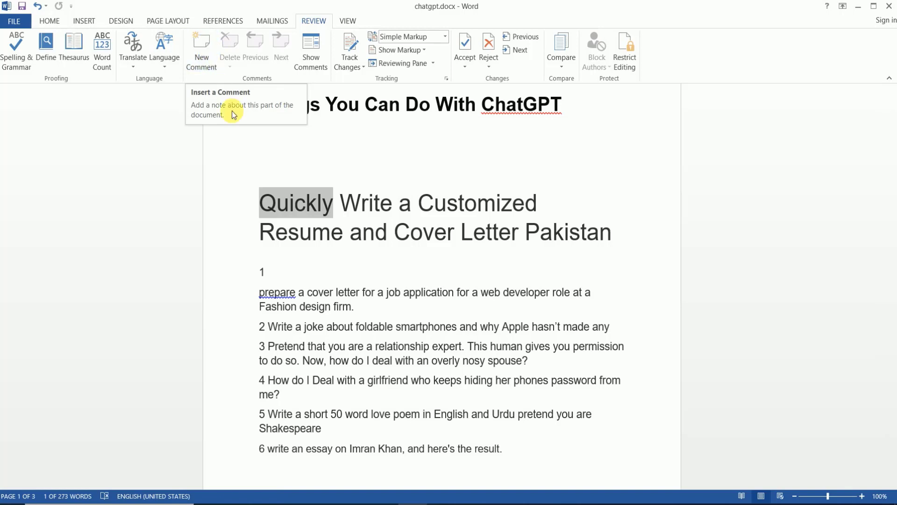
- Make the heading word Quickly bold
{"action": "left_click", "coordinate": [322, 212]}
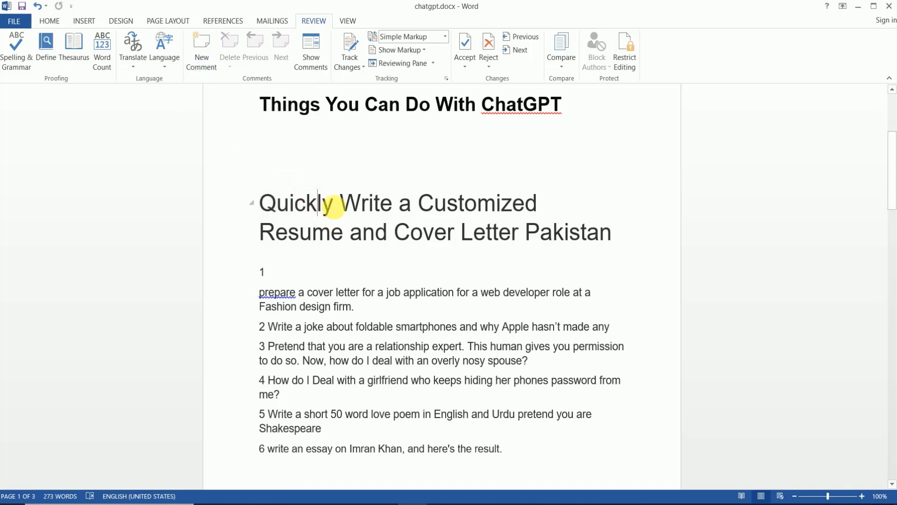
{"action": "left_click_drag", "start_coordinate": [332, 212], "coordinate": [261, 210]}
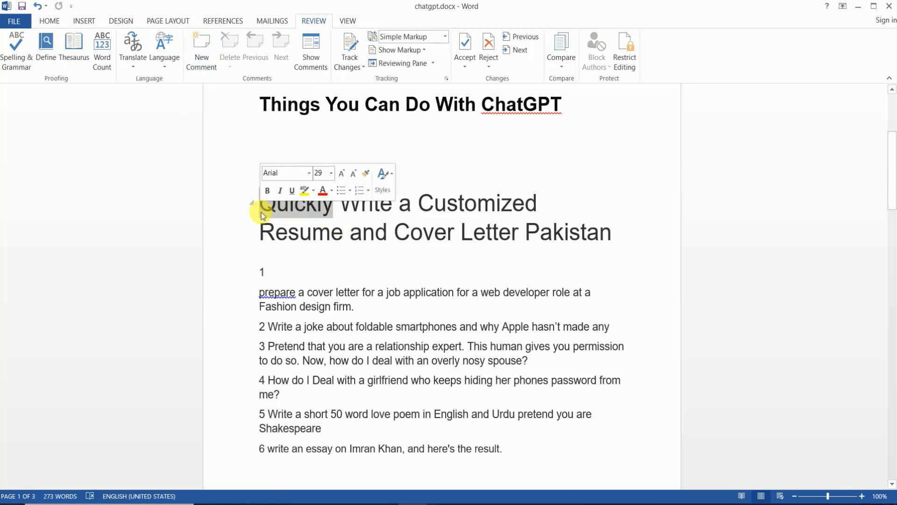
{"action": "key", "text": "ctrl+b"}
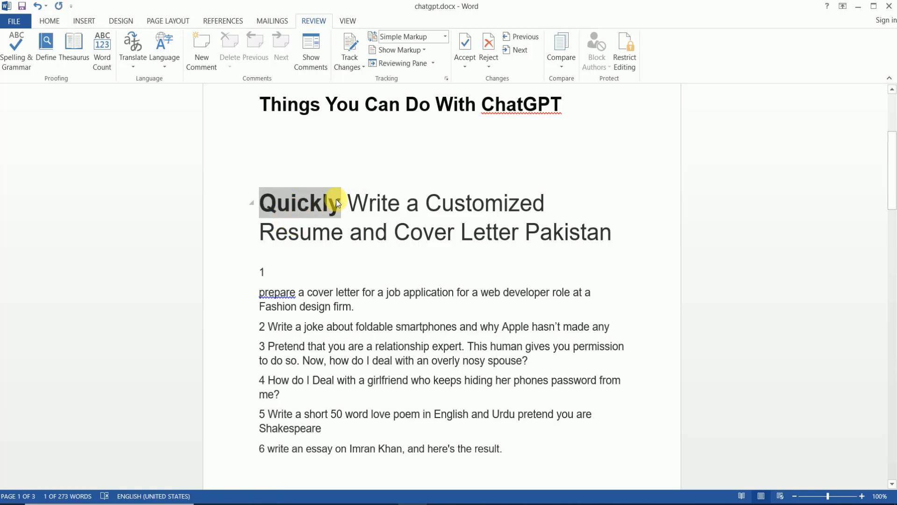
- Add a comment reading "Text Bold" on Quickly and close the Comments pane
{"action": "left_click", "coordinate": [209, 54]}
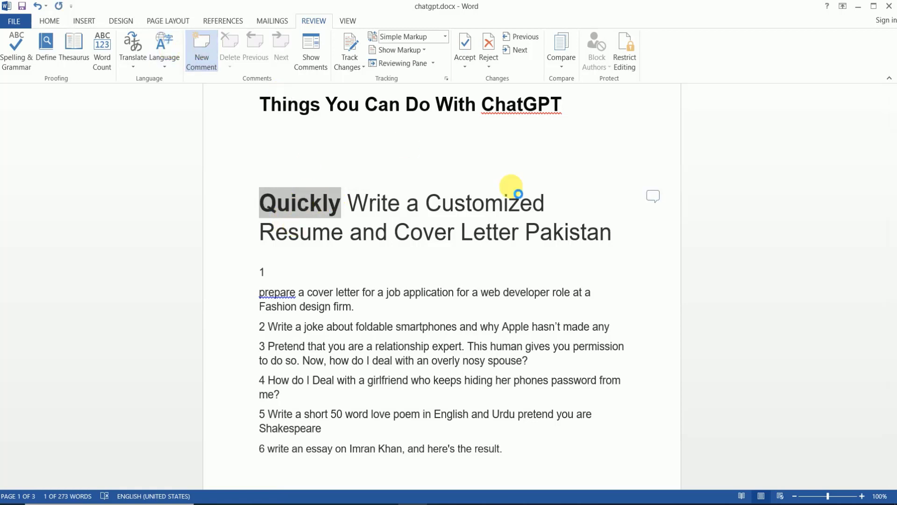
{"action": "left_click", "coordinate": [727, 229]}
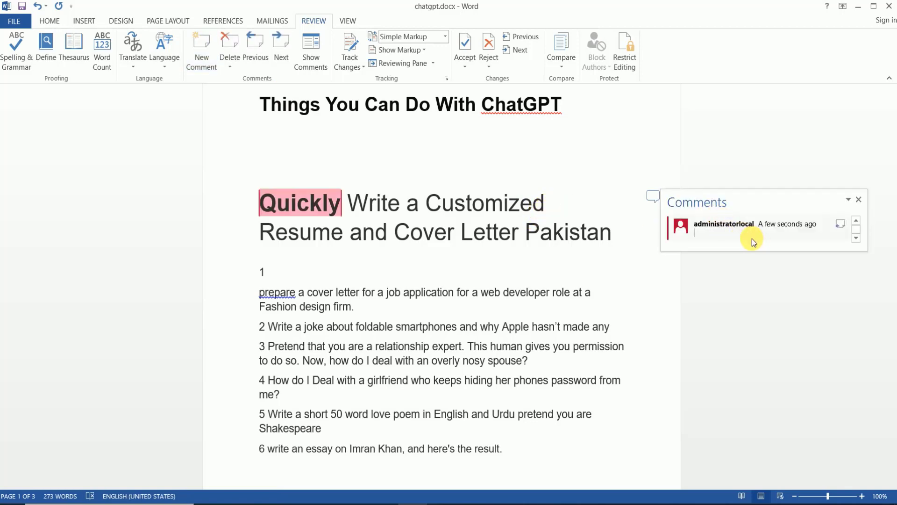
{"action": "type", "text": "Tesxt Bold"}
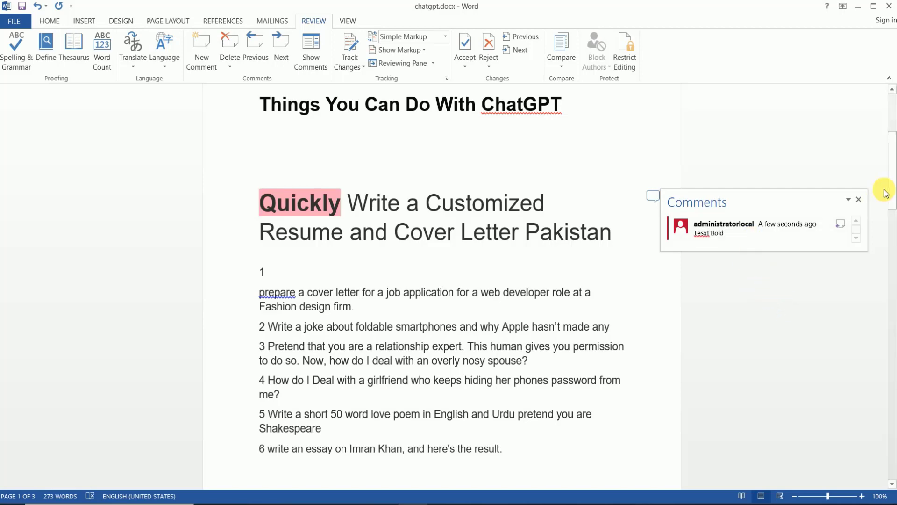
{"action": "left_click", "coordinate": [859, 200]}
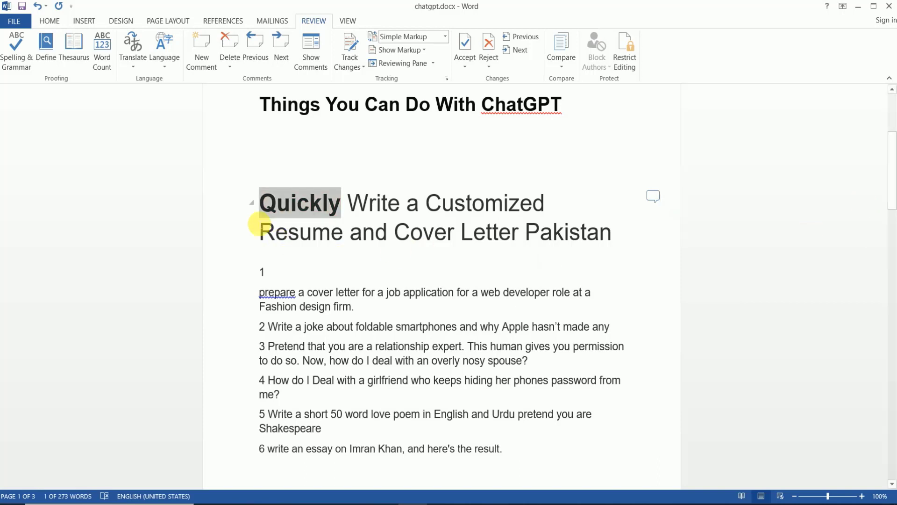
- Add a comment reading "ABC" at the heading word Resume
{"action": "left_click", "coordinate": [467, 209]}
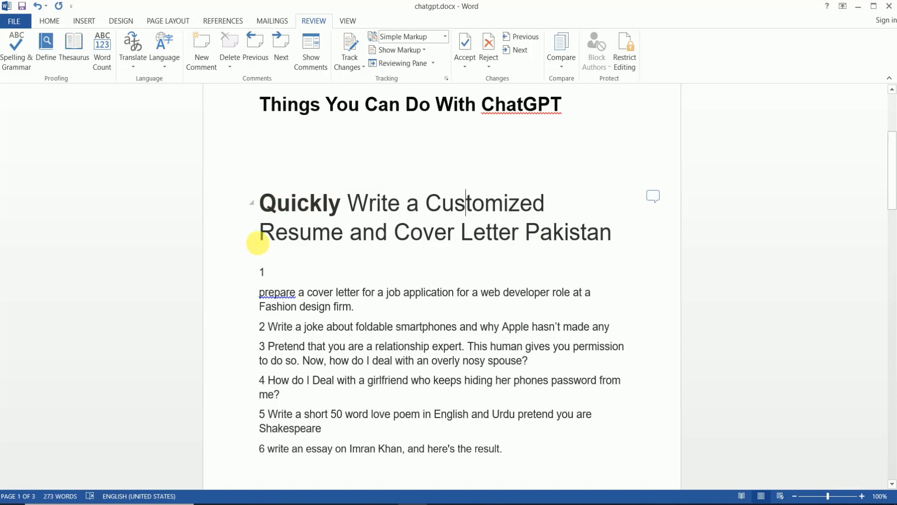
{"action": "left_click", "coordinate": [266, 234]}
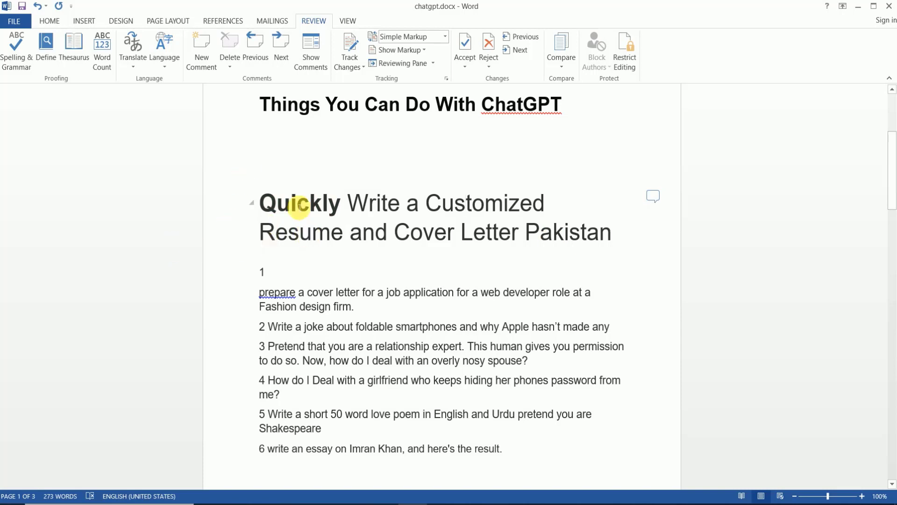
{"action": "left_click", "coordinate": [196, 66]}
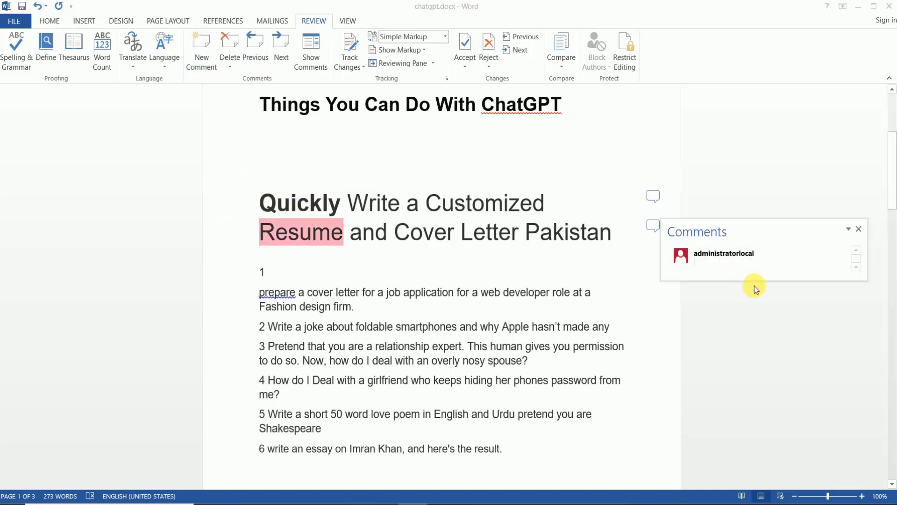
{"action": "type", "text": "ABC"}
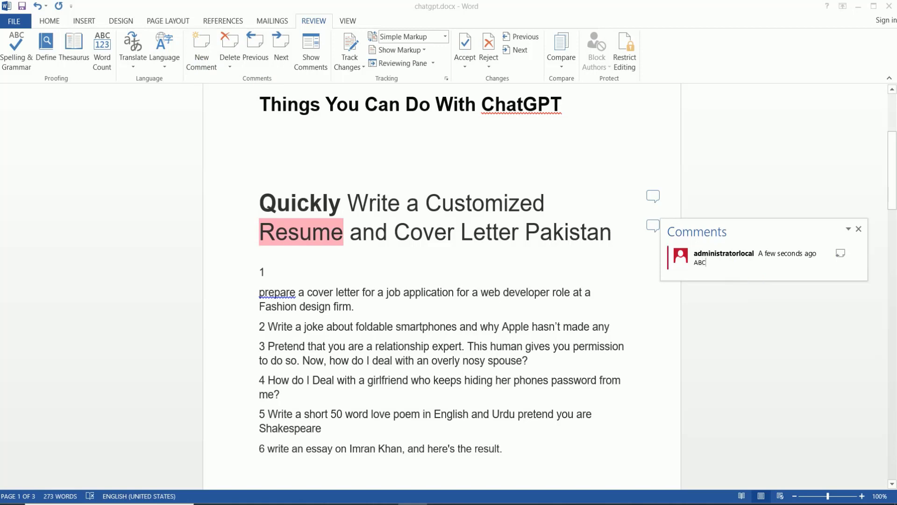
{"action": "left_click", "coordinate": [779, 343]}
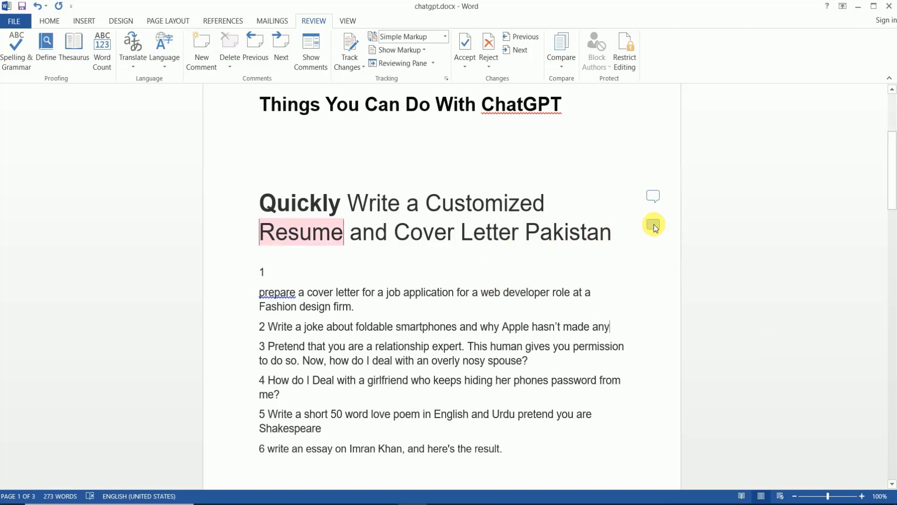
{"action": "left_click", "coordinate": [254, 230]}
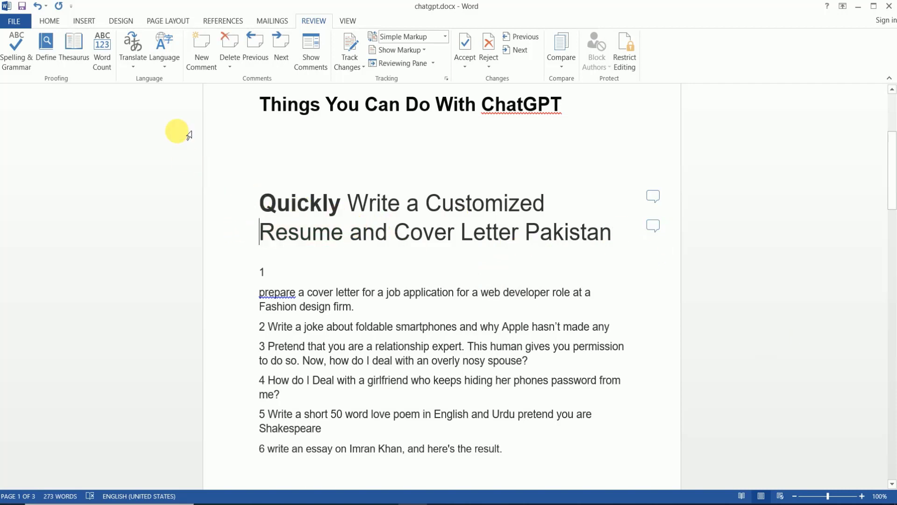
- Step from the Quickly comment to the Resume comment, then show all comments in a side column
{"action": "left_click", "coordinate": [232, 62]}
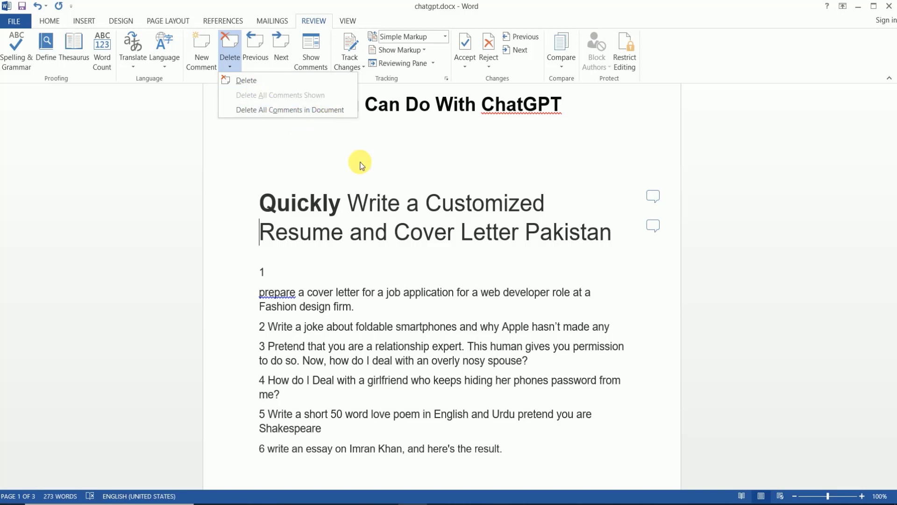
{"action": "left_click", "coordinate": [314, 165]}
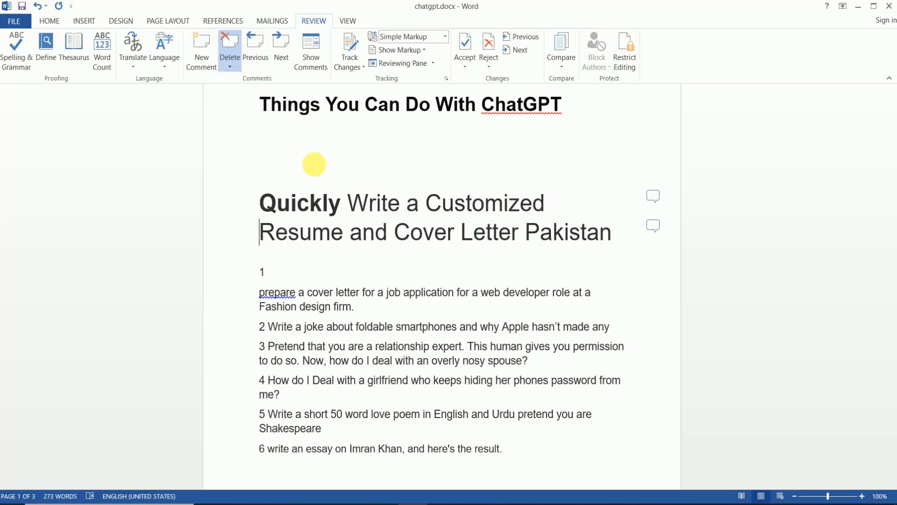
{"action": "left_click", "coordinate": [262, 57]}
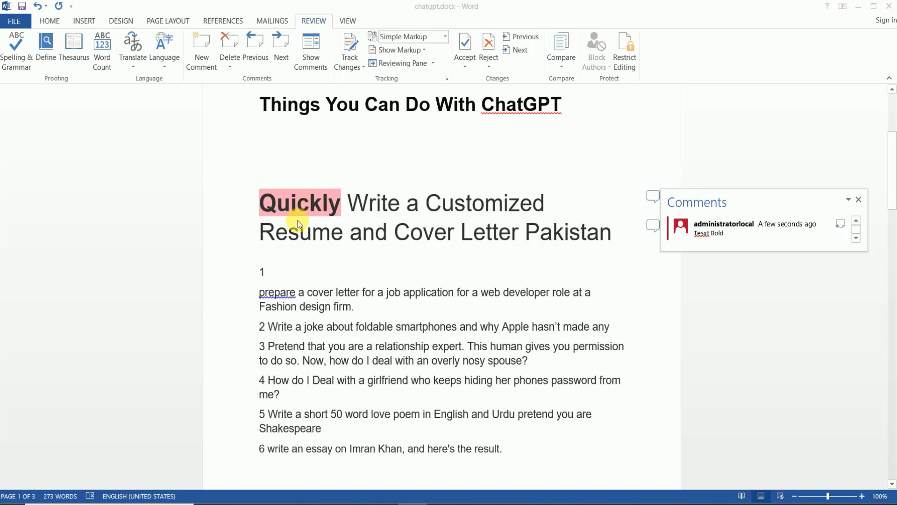
{"action": "left_click", "coordinate": [283, 46]}
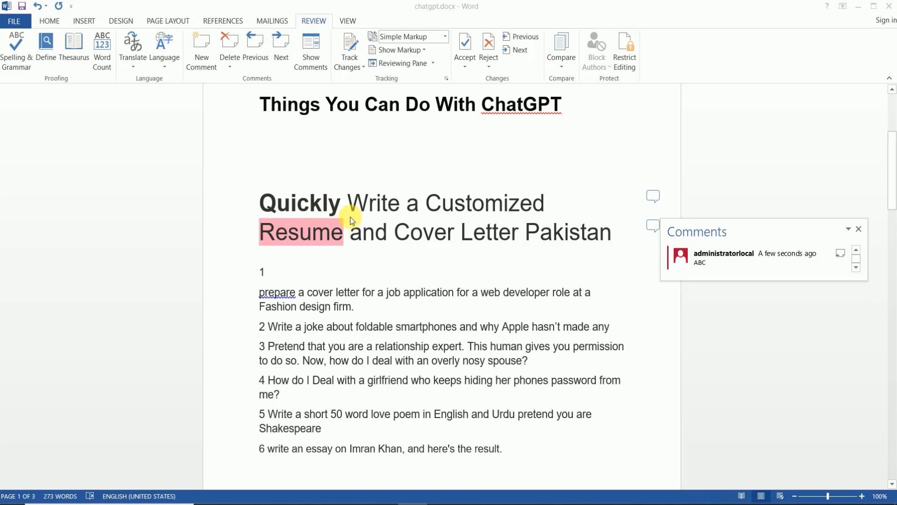
{"action": "left_click", "coordinate": [315, 55]}
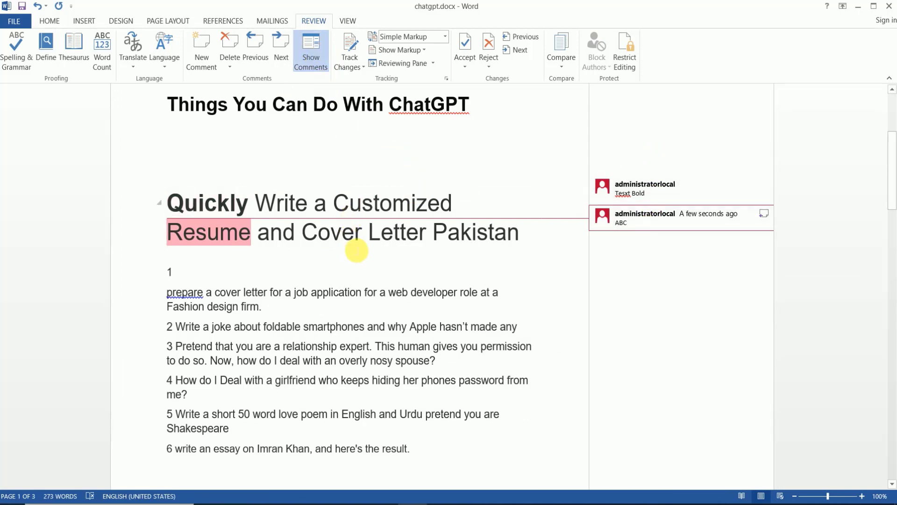
- Hide the comments column, leaving the change-tracking options unchanged
{"action": "left_click", "coordinate": [317, 46]}
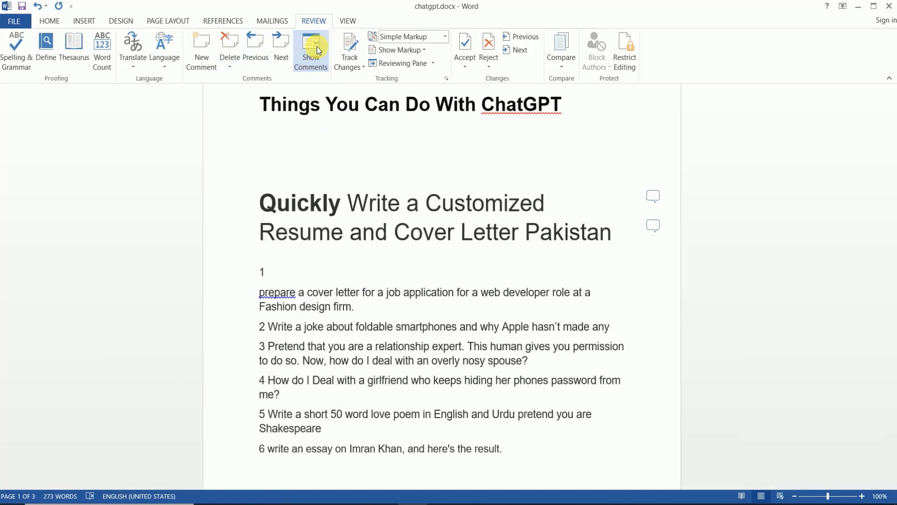
{"action": "left_click", "coordinate": [362, 69]}
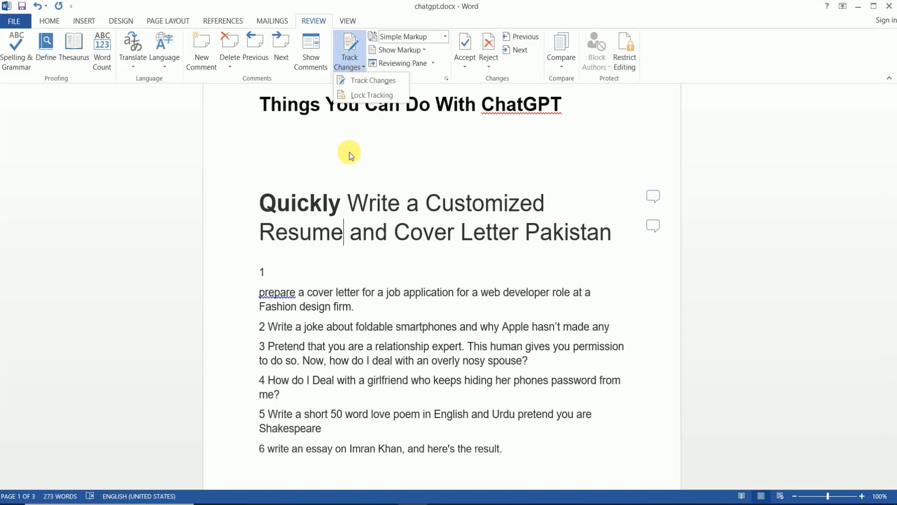
{"action": "left_click", "coordinate": [356, 140]}
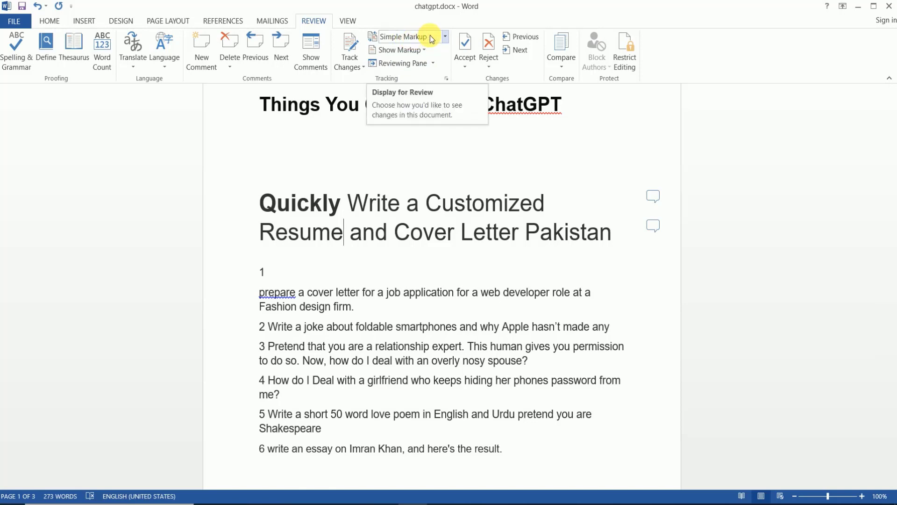
- Preview the document in No Markup and Original views, then return to Simple Markup
{"action": "left_click", "coordinate": [446, 37]}
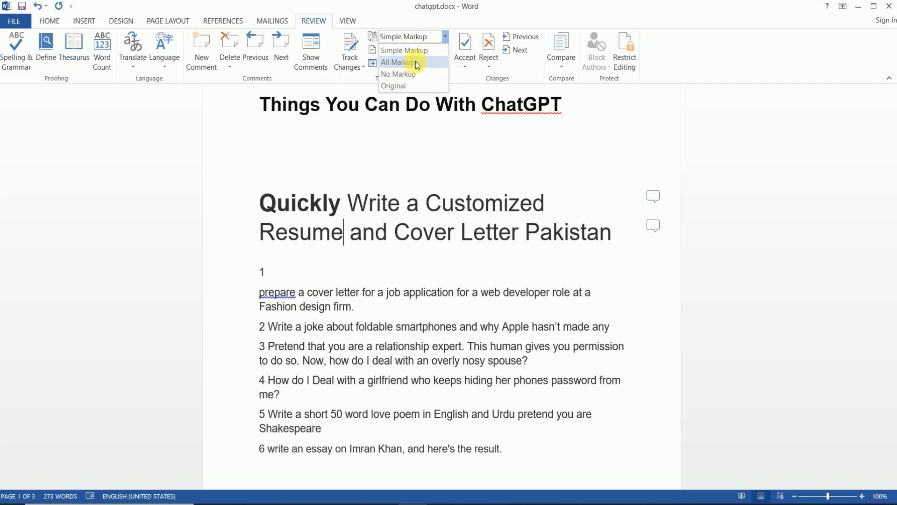
{"action": "left_click", "coordinate": [410, 77]}
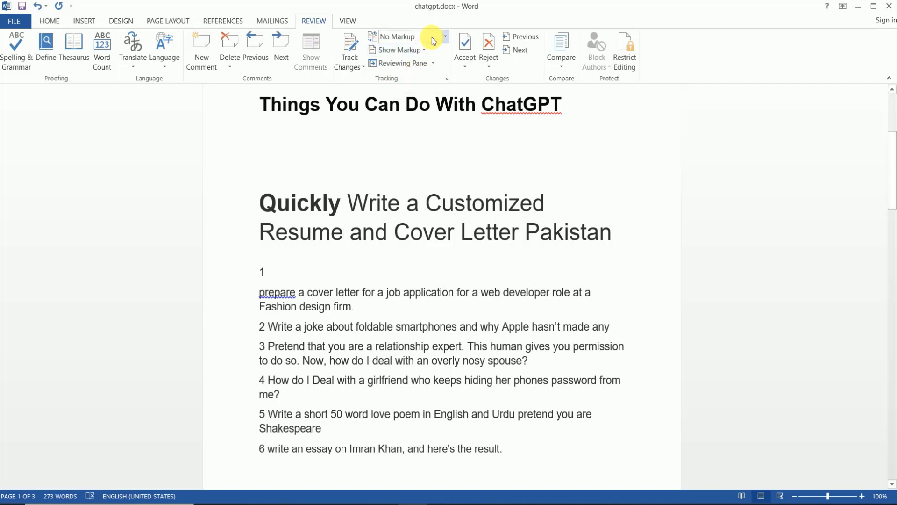
{"action": "left_click", "coordinate": [433, 40]}
{"action": "left_click", "coordinate": [394, 87]}
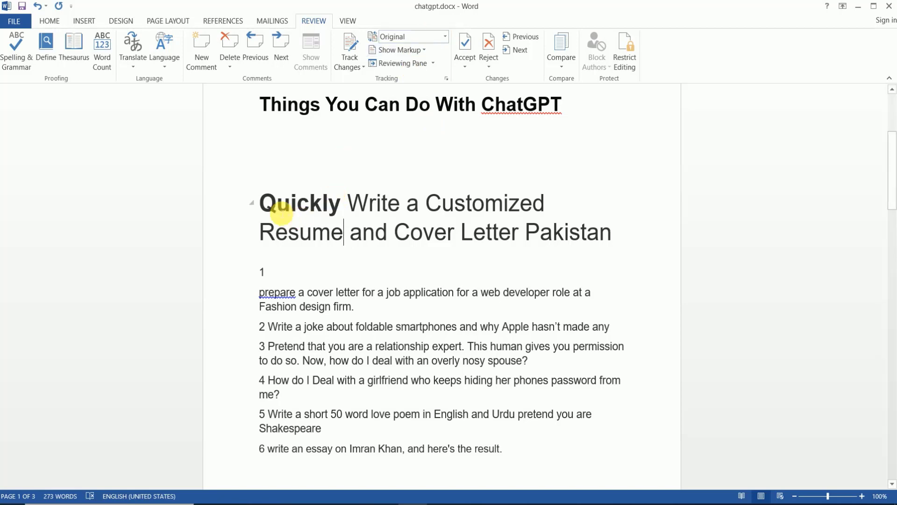
{"action": "left_click", "coordinate": [261, 203]}
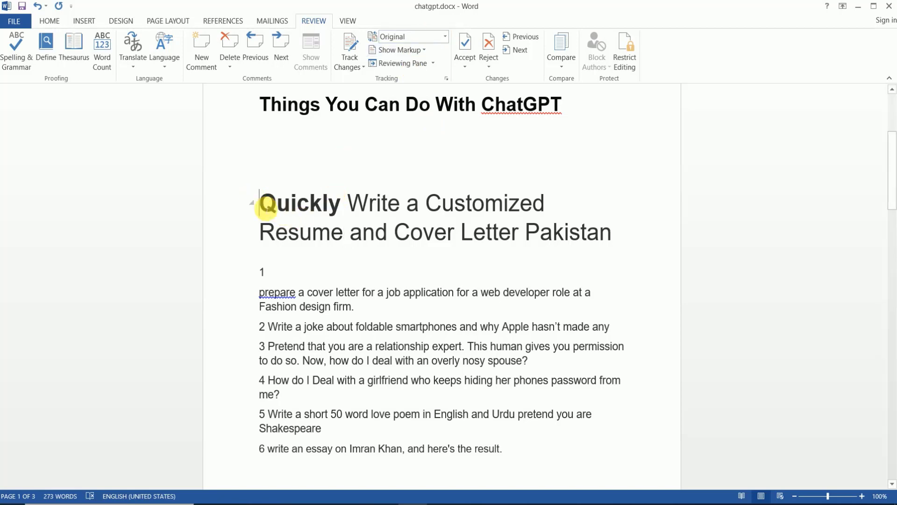
{"action": "left_click", "coordinate": [435, 37]}
{"action": "left_click", "coordinate": [420, 50]}
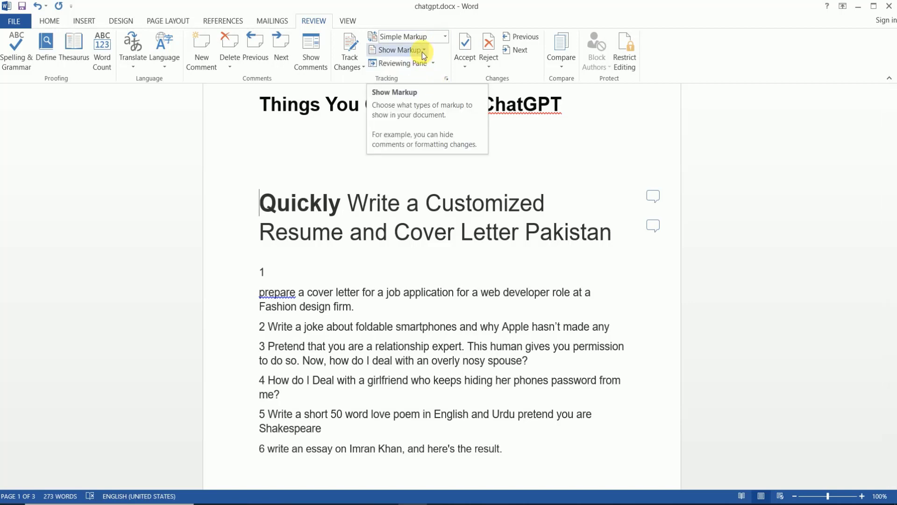
- Toggle Comments off and back on in the Show Markup choices
{"action": "left_click", "coordinate": [422, 52]}
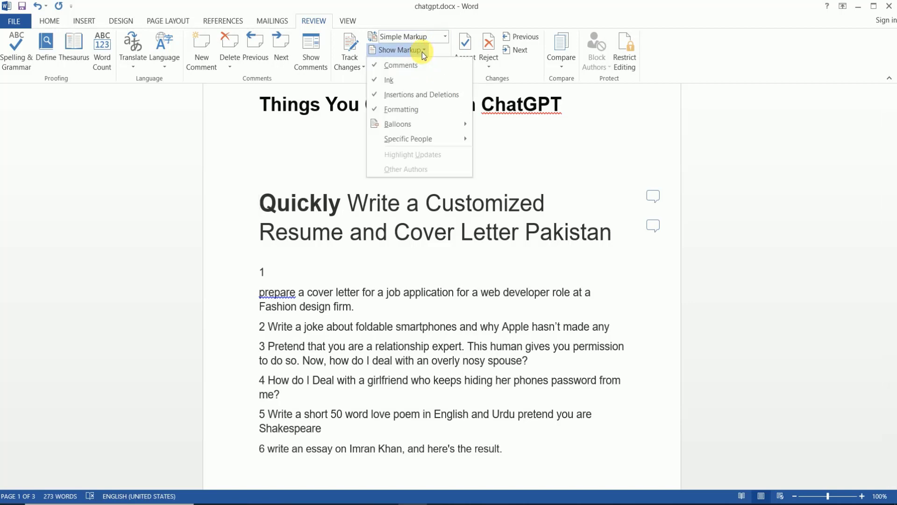
{"action": "left_click", "coordinate": [377, 68]}
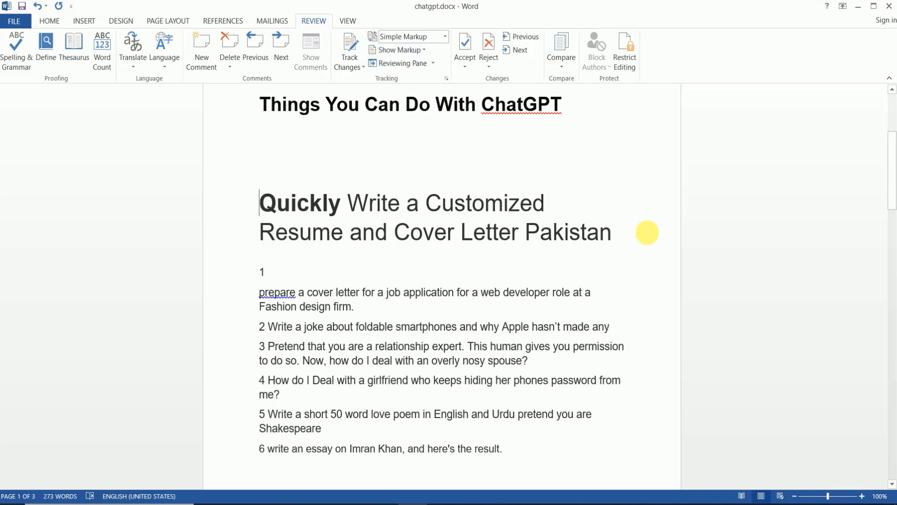
{"action": "left_click", "coordinate": [425, 50]}
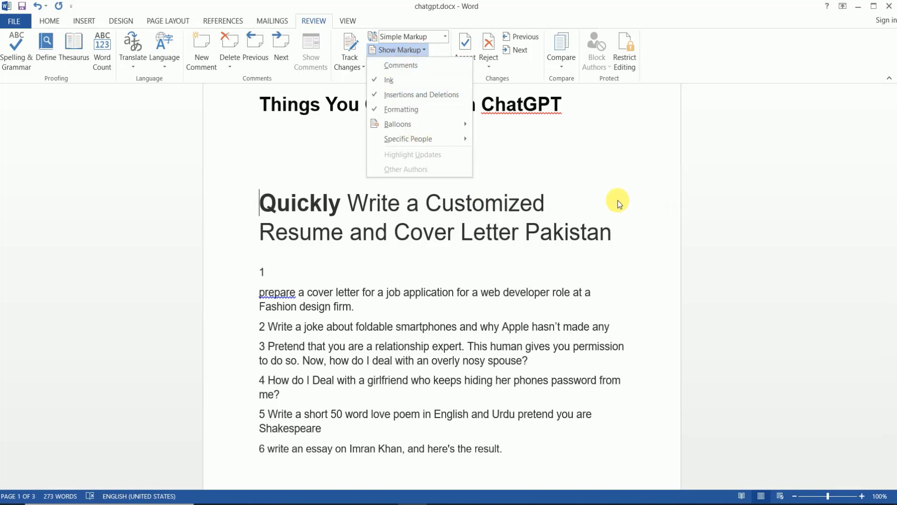
{"action": "left_click", "coordinate": [441, 68]}
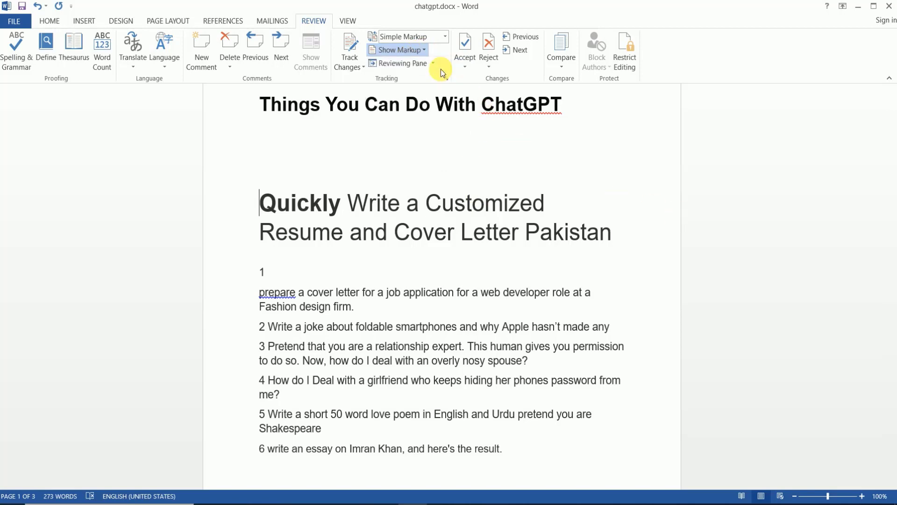
{"action": "left_click", "coordinate": [426, 49]}
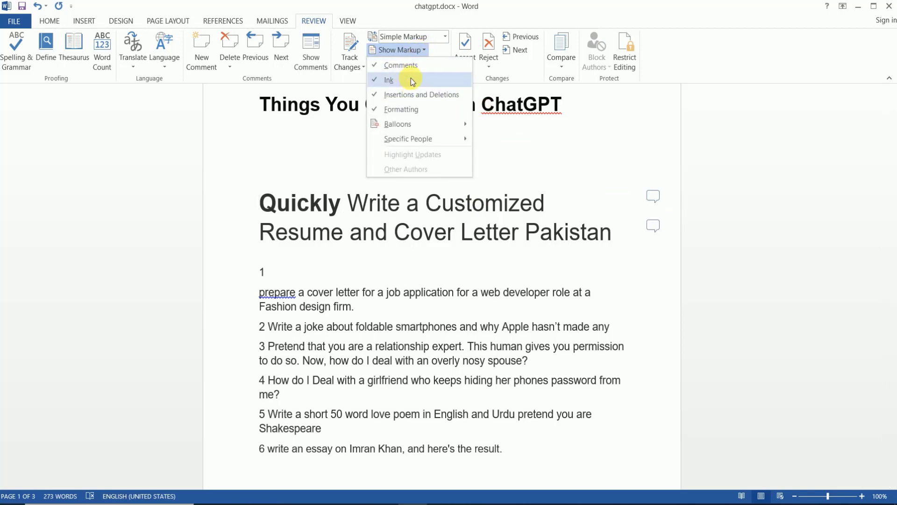
{"action": "mouse_move", "coordinate": [431, 125]}
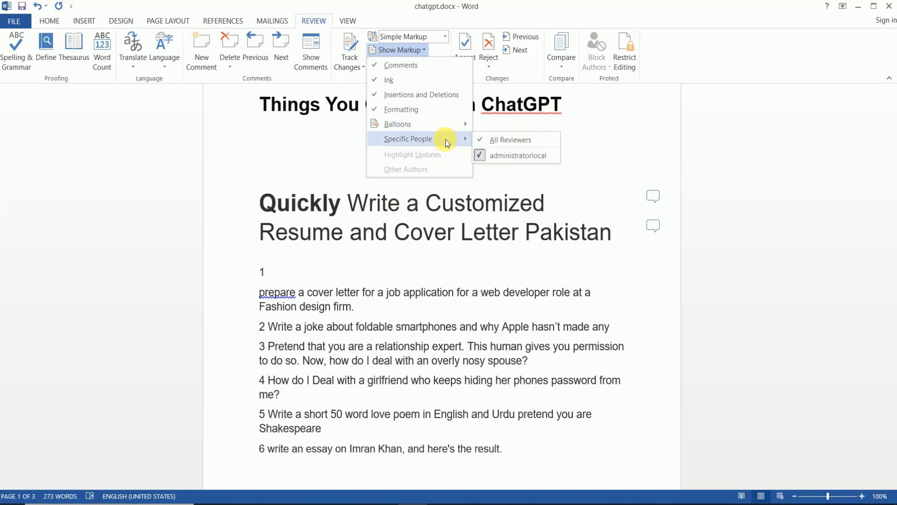
{"action": "left_click", "coordinate": [399, 153]}
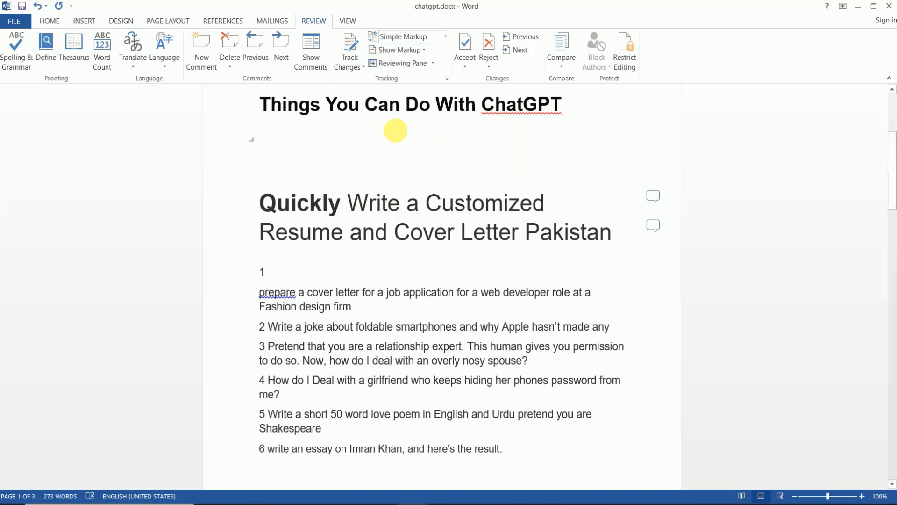
- Accept the current change, then reject the bold formatting change on Quickly
{"action": "left_click", "coordinate": [465, 68]}
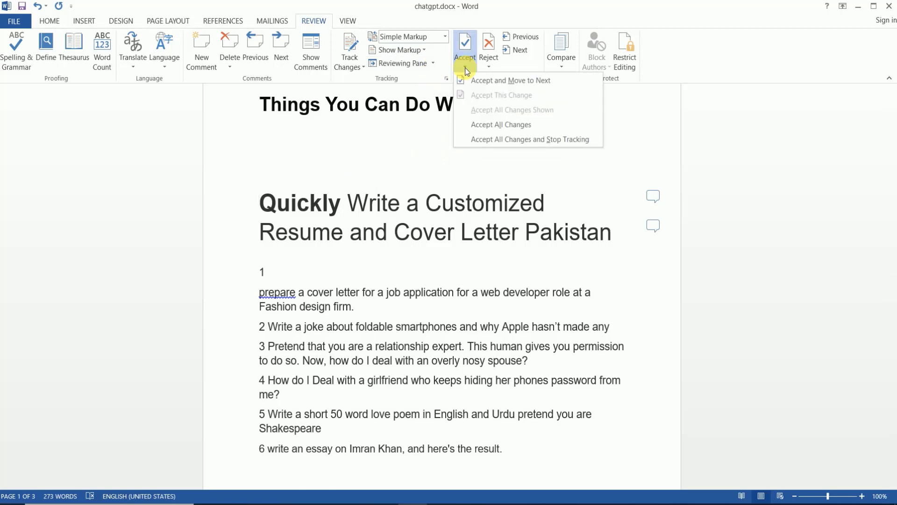
{"action": "left_click", "coordinate": [561, 85]}
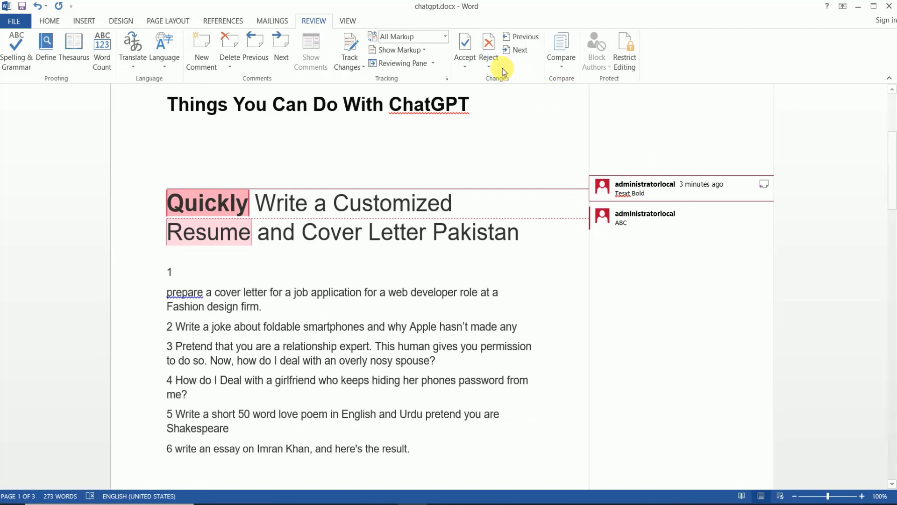
{"action": "left_click", "coordinate": [488, 67]}
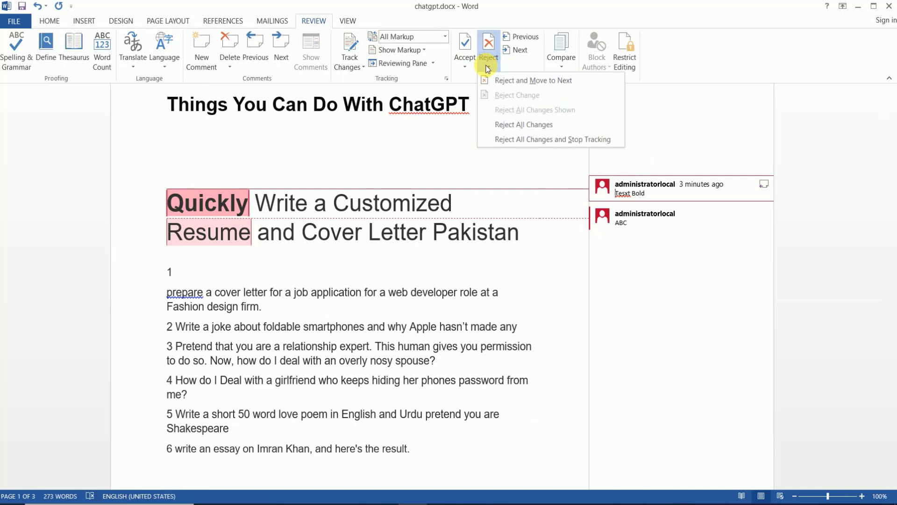
{"action": "left_click", "coordinate": [528, 82]}
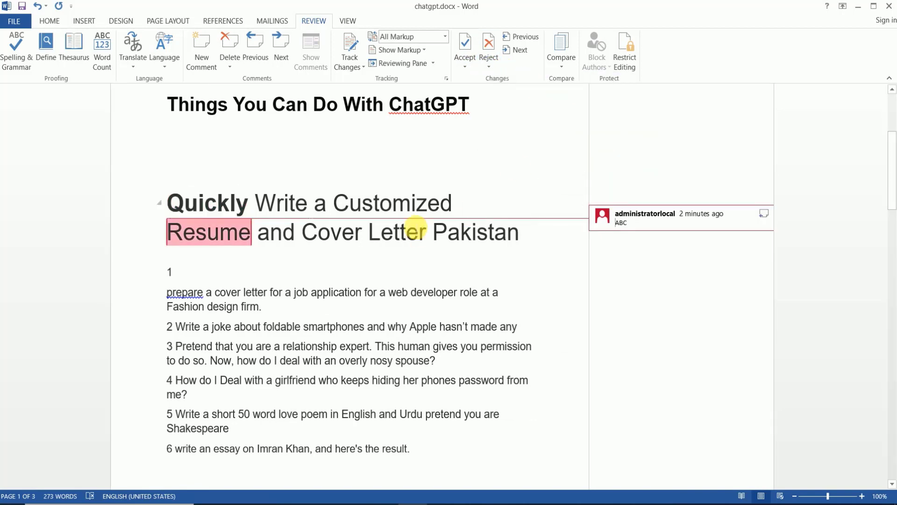
- Select the ABC comment, reject all remaining changes and comments, and dismiss the notice
{"action": "left_click", "coordinate": [416, 204]}
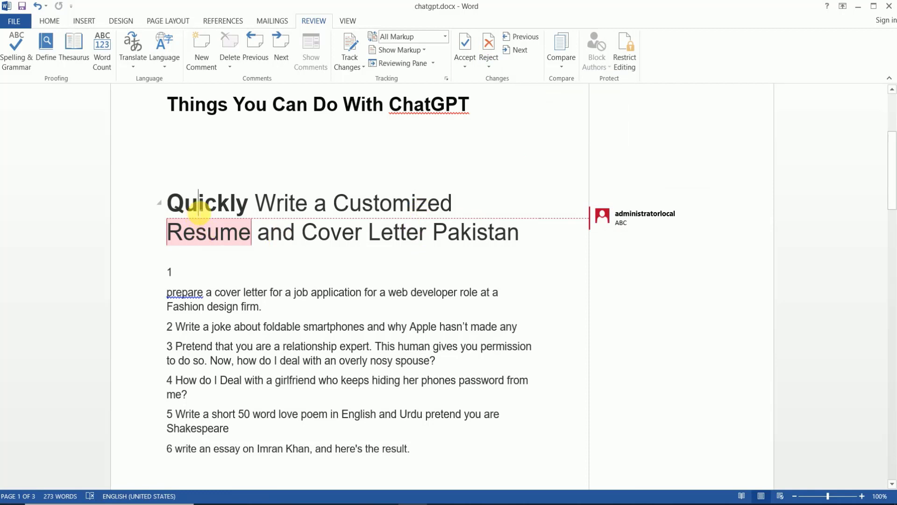
{"action": "left_click", "coordinate": [619, 212]}
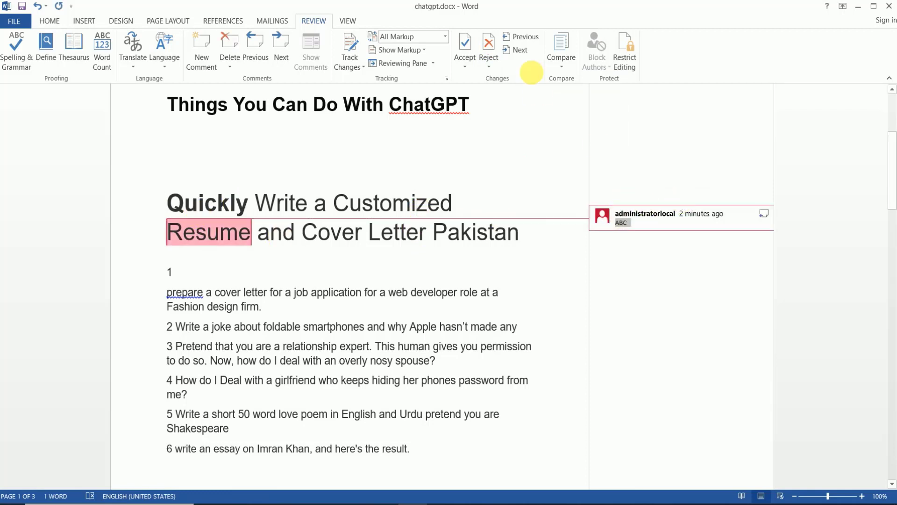
{"action": "left_click", "coordinate": [488, 60]}
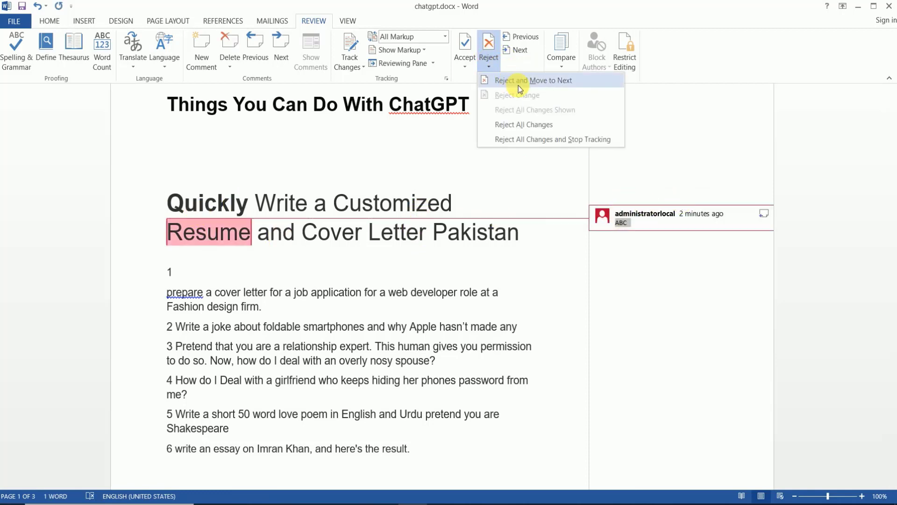
{"action": "left_click", "coordinate": [534, 125]}
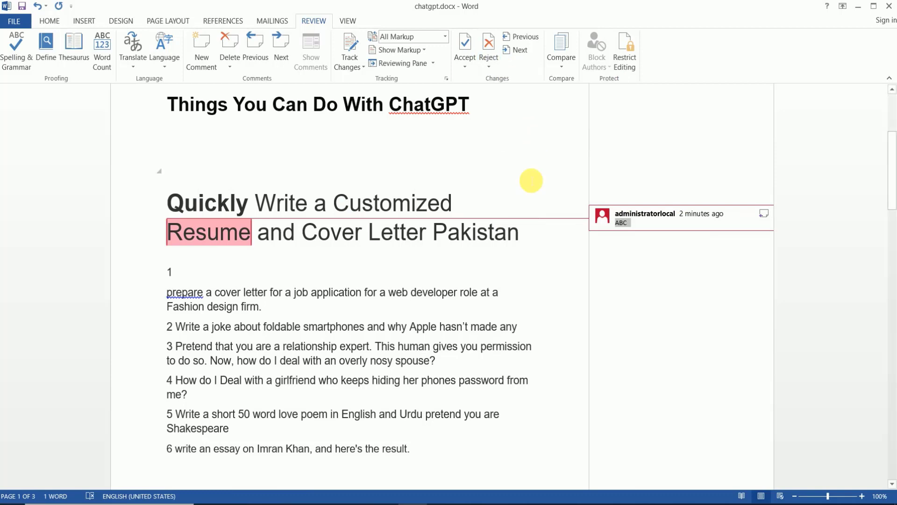
{"action": "left_click", "coordinate": [490, 52]}
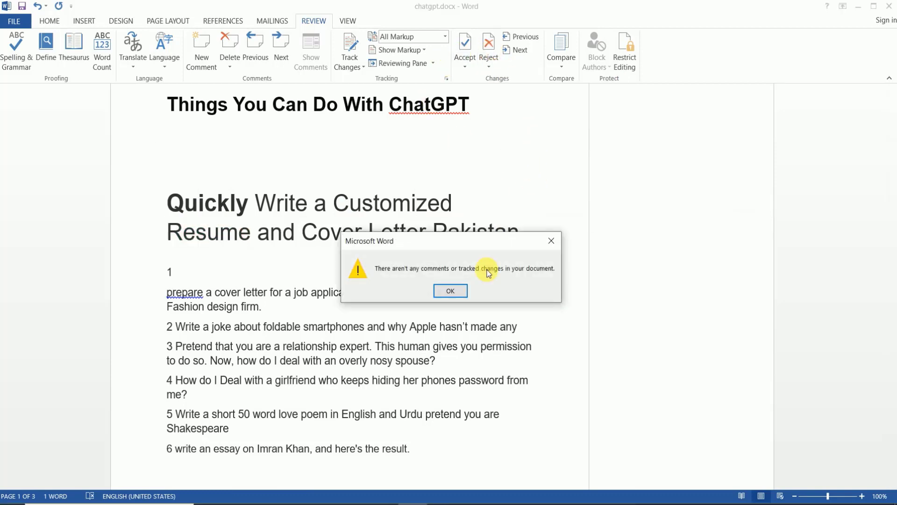
{"action": "left_click", "coordinate": [450, 290]}
{"action": "left_click", "coordinate": [330, 230]}
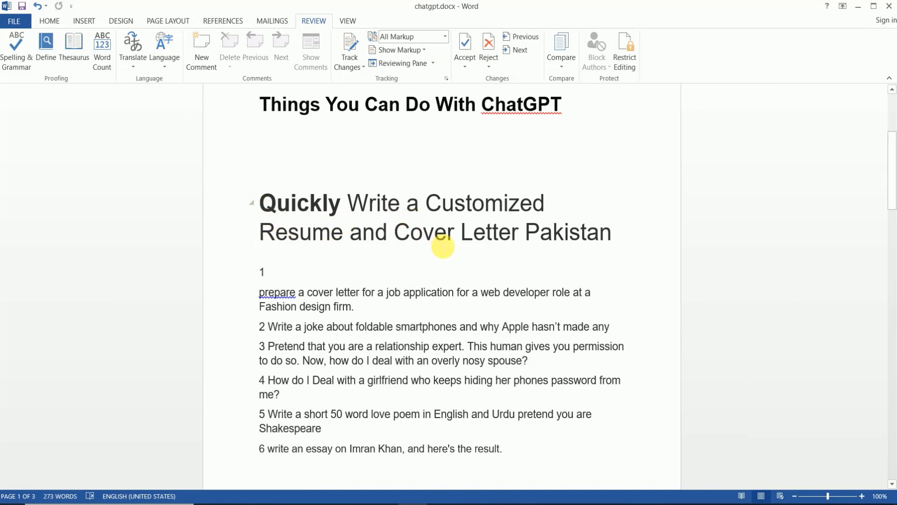
{"action": "left_click", "coordinate": [448, 238]}
- Copy all of chatgpt.docx and paste it into a new blank document
{"action": "left_click", "coordinate": [454, 211]}
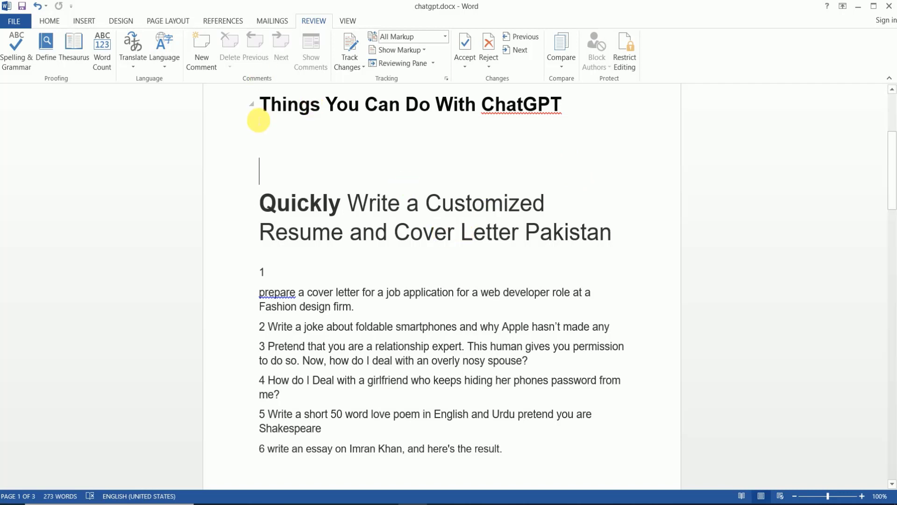
{"action": "key", "text": "ctrl+a"}
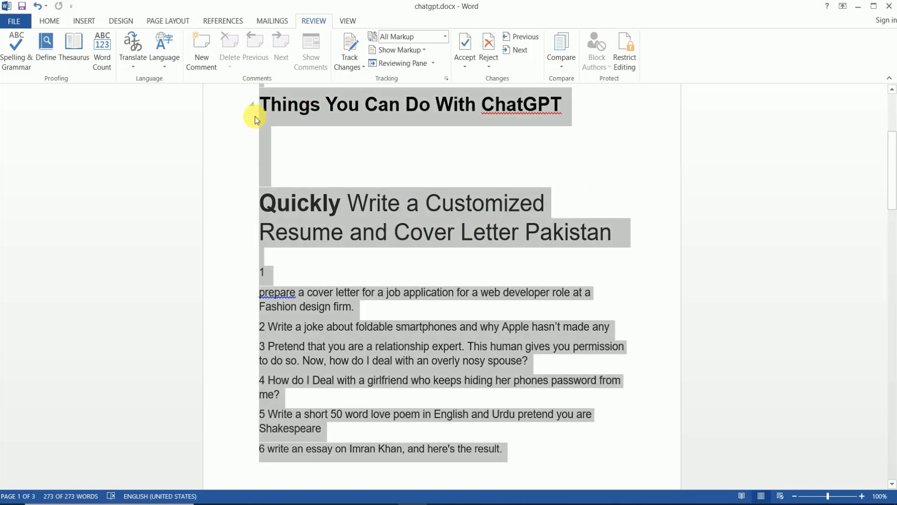
{"action": "left_click", "coordinate": [395, 178]}
{"action": "key", "text": "ctrl+n"}
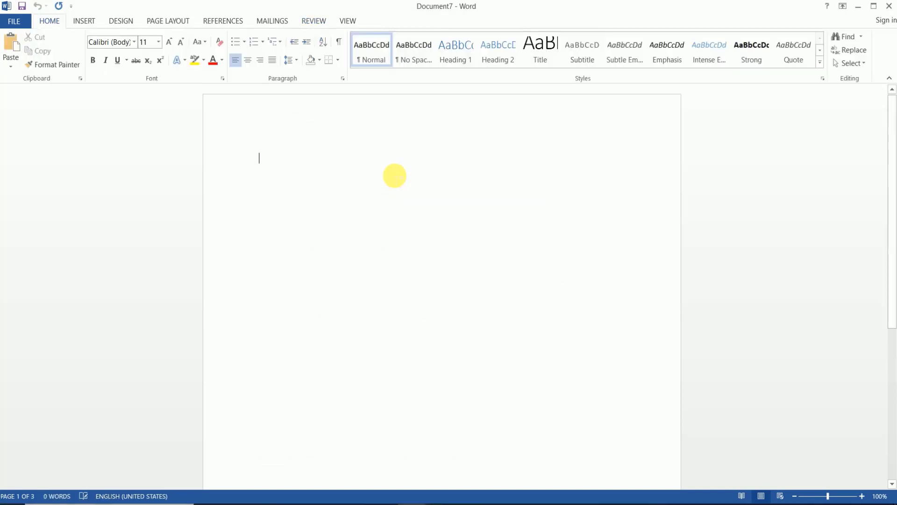
{"action": "key", "text": "ctrl+v"}
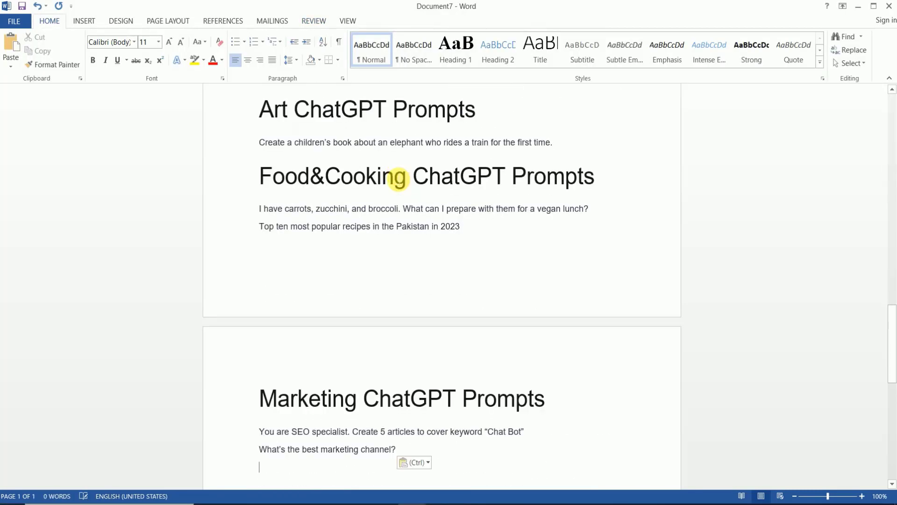
- Replace ChatGPT with Techlogic in the new document's title, then return to chatgpt.docx
{"action": "scroll", "coordinate": [398, 179], "scroll_direction": "up", "scroll_amount": 10}
{"action": "scroll", "coordinate": [399, 179], "scroll_direction": "up", "scroll_amount": 15}
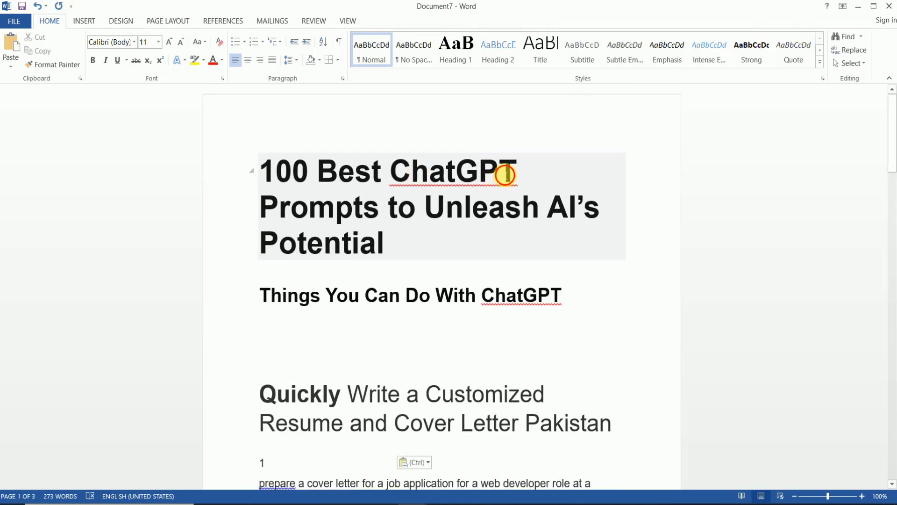
{"action": "left_click_drag", "start_coordinate": [527, 166], "coordinate": [394, 169]}
{"action": "type", "text": "Techlogic"}
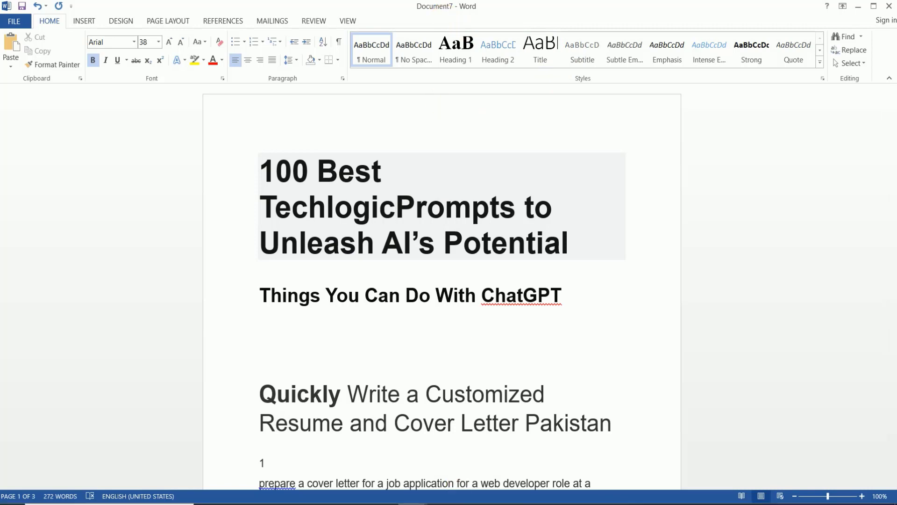
{"action": "mouse_move", "coordinate": [412, 503]}
{"action": "left_click", "coordinate": [370, 451]}
{"action": "key", "text": "ctrl+a"}
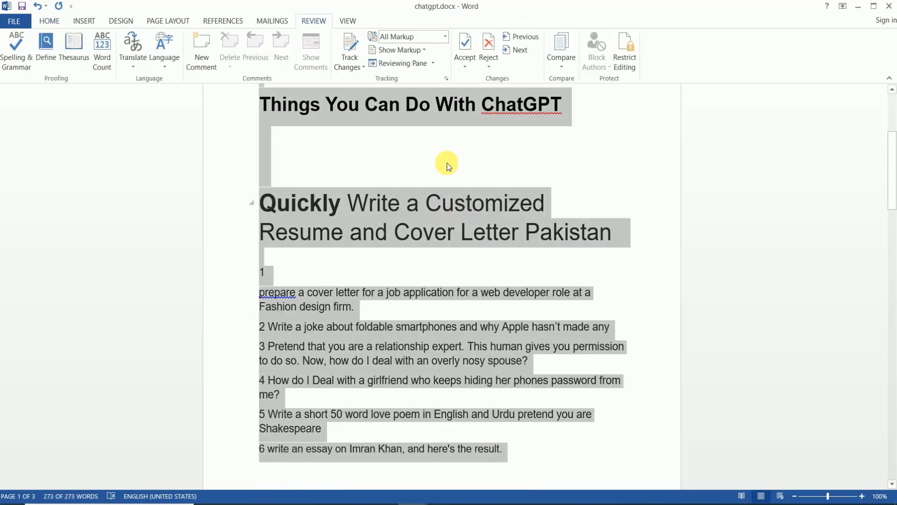
- Run Compare with chatgpt.docx as original and Document7 as revised, chosen from the dropdown lists
{"action": "left_click", "coordinate": [474, 152]}
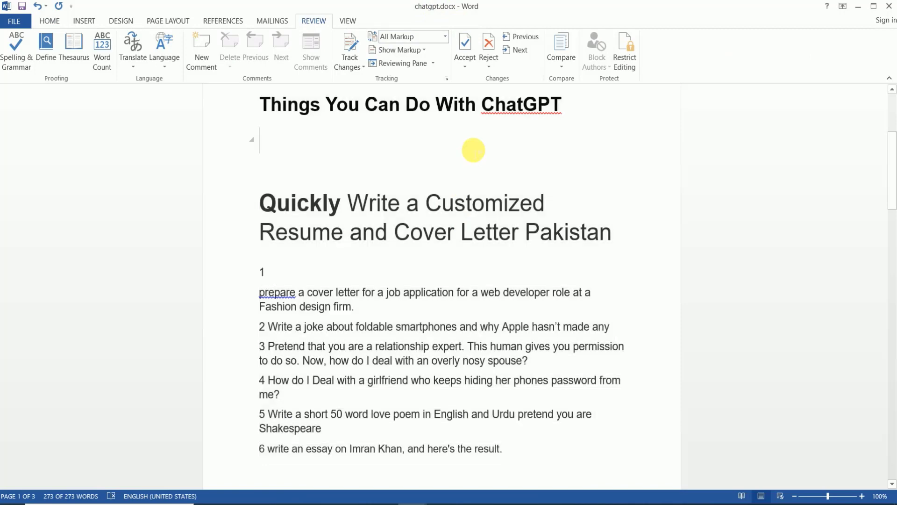
{"action": "left_click", "coordinate": [561, 67]}
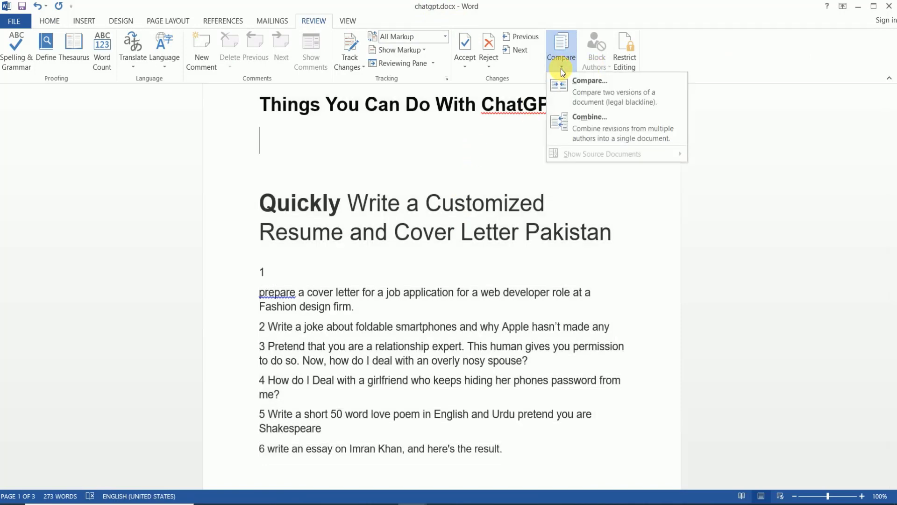
{"action": "left_click", "coordinate": [602, 95]}
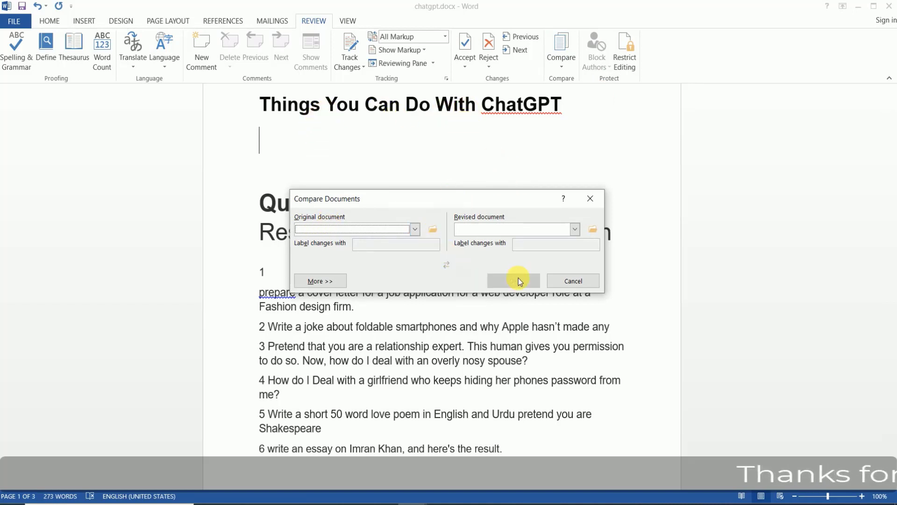
{"action": "left_click", "coordinate": [434, 229]}
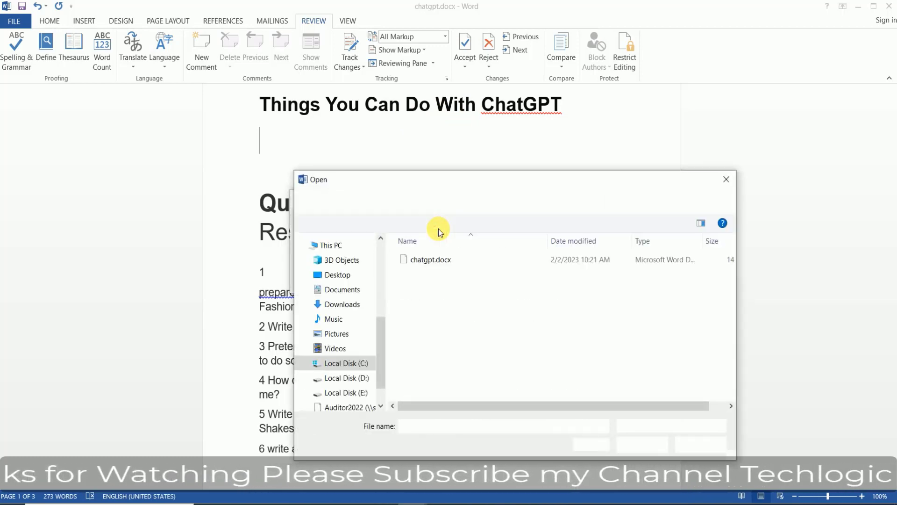
{"action": "left_click", "coordinate": [701, 444]}
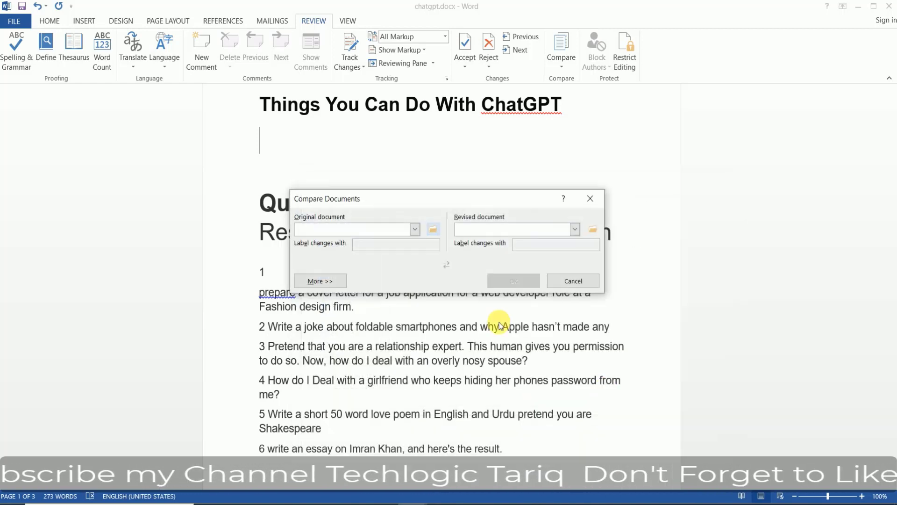
{"action": "left_click", "coordinate": [412, 230]}
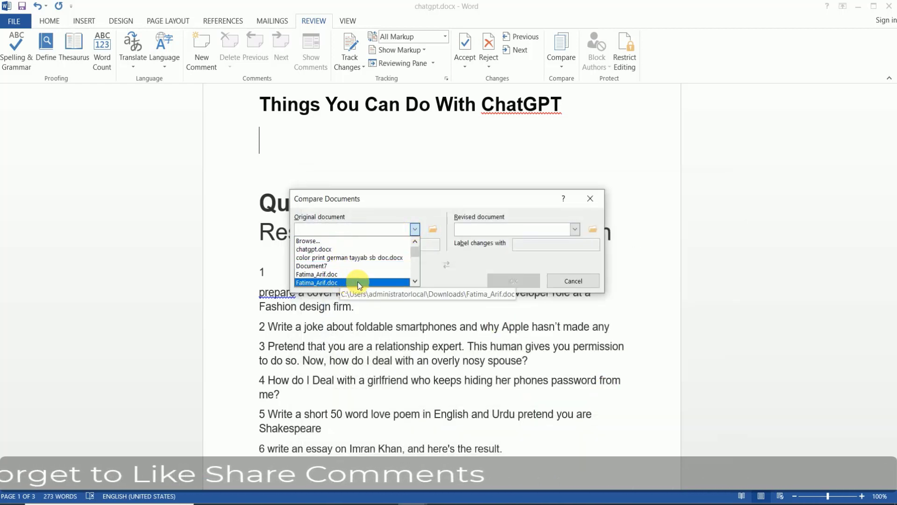
{"action": "left_click", "coordinate": [329, 250]}
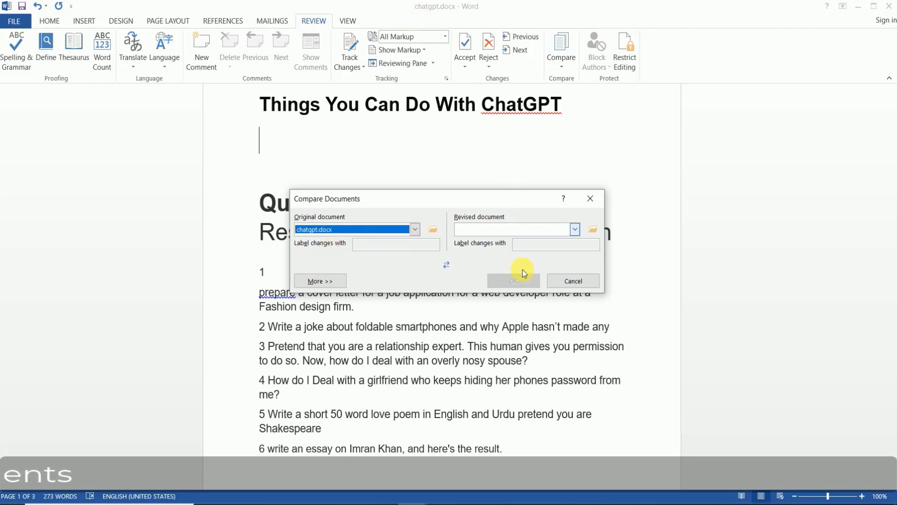
{"action": "left_click", "coordinate": [574, 230]}
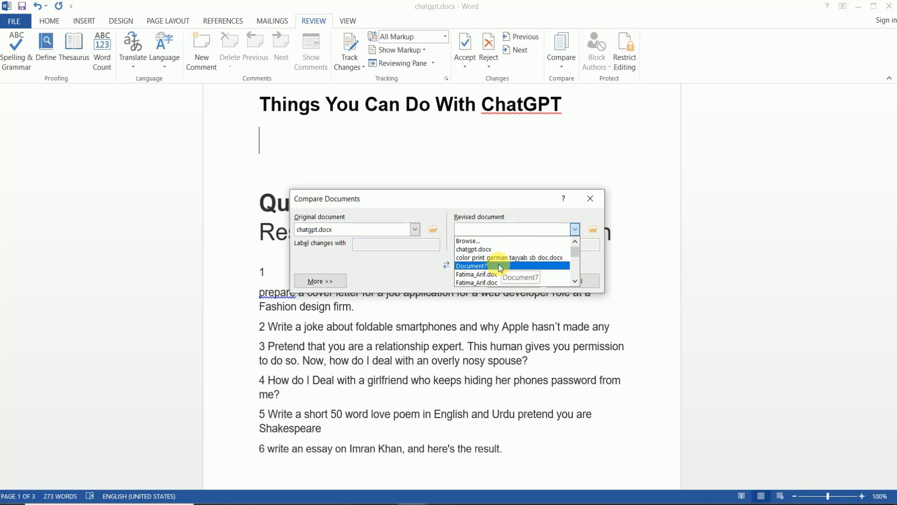
{"action": "left_click", "coordinate": [500, 265]}
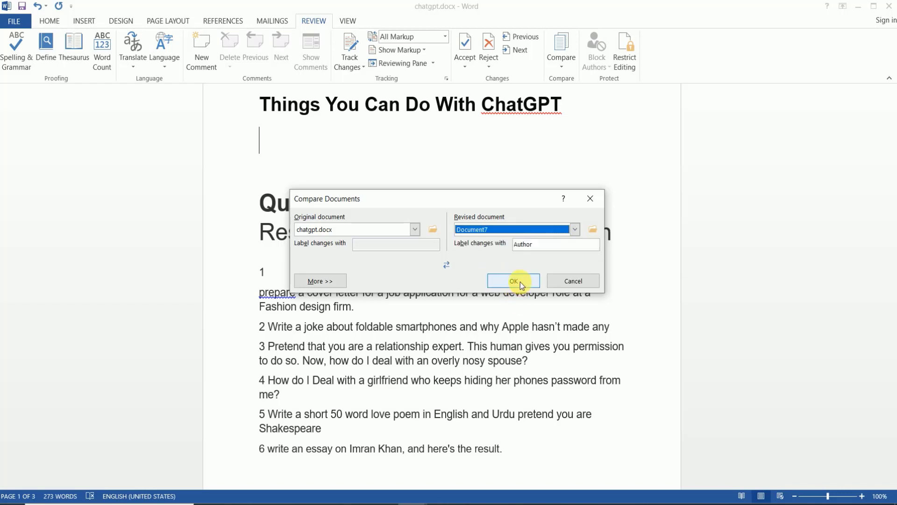
{"action": "left_click", "coordinate": [514, 281]}
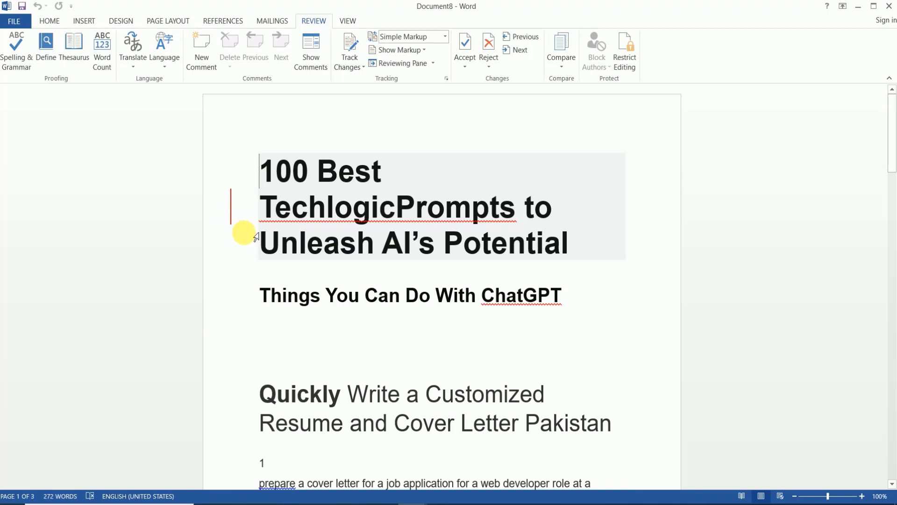
- Select the word Techlogic in the Document8 comparison result
{"action": "left_click", "coordinate": [396, 498]}
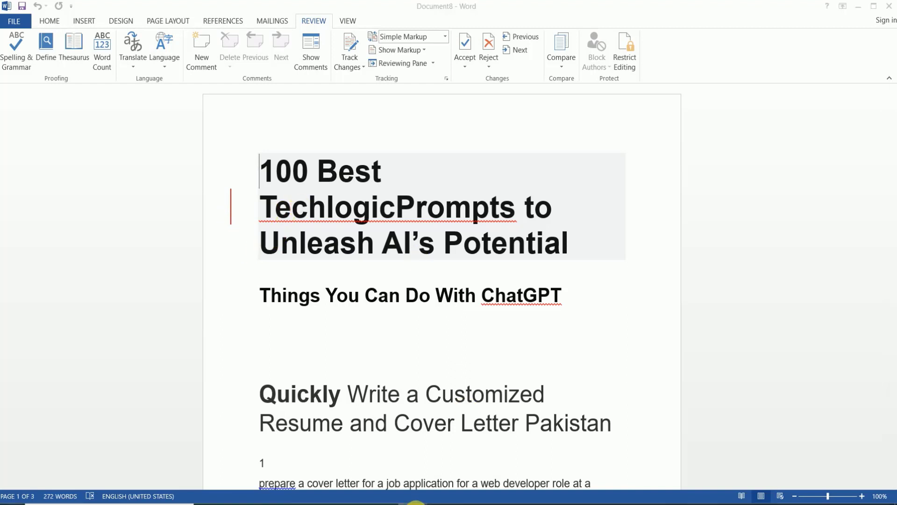
{"action": "mouse_move", "coordinate": [408, 472]}
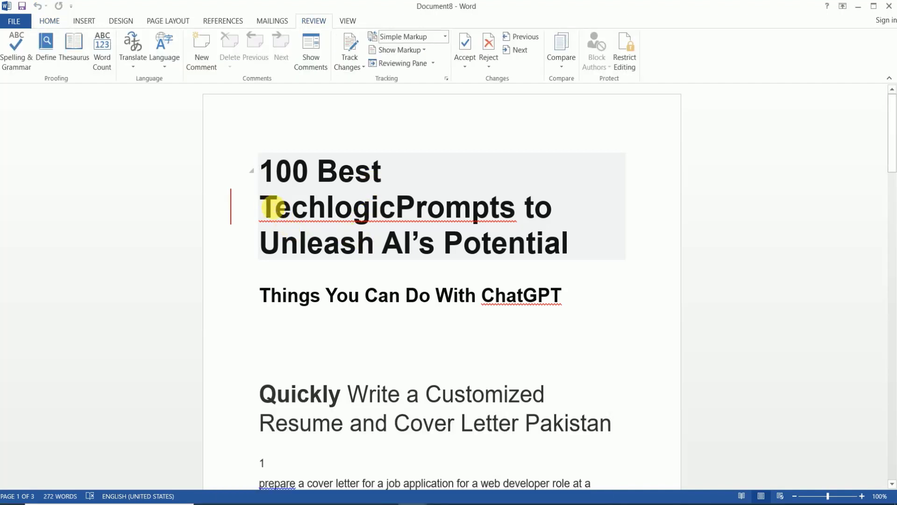
{"action": "left_click_drag", "start_coordinate": [279, 207], "coordinate": [396, 216]}
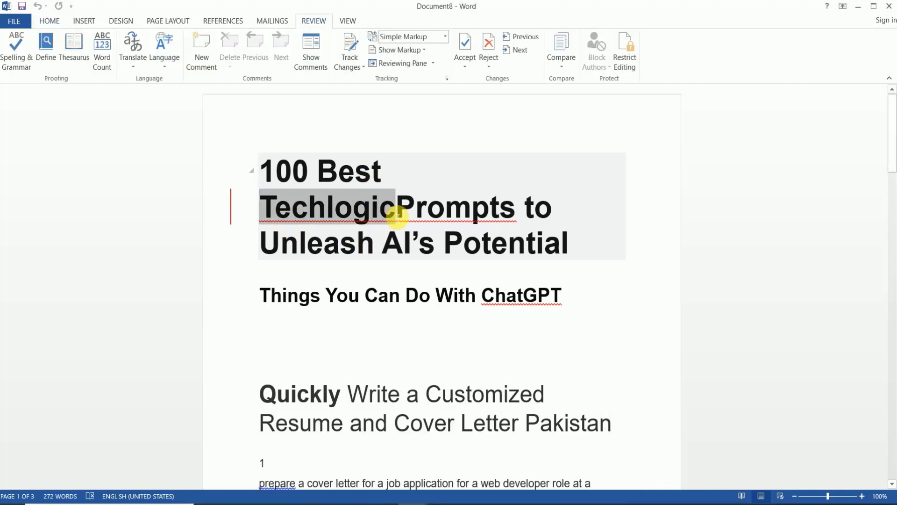
- Switch through Document7 and Document8, then back to chatgpt.docx scrolled to the top
{"action": "left_click", "coordinate": [426, 494]}
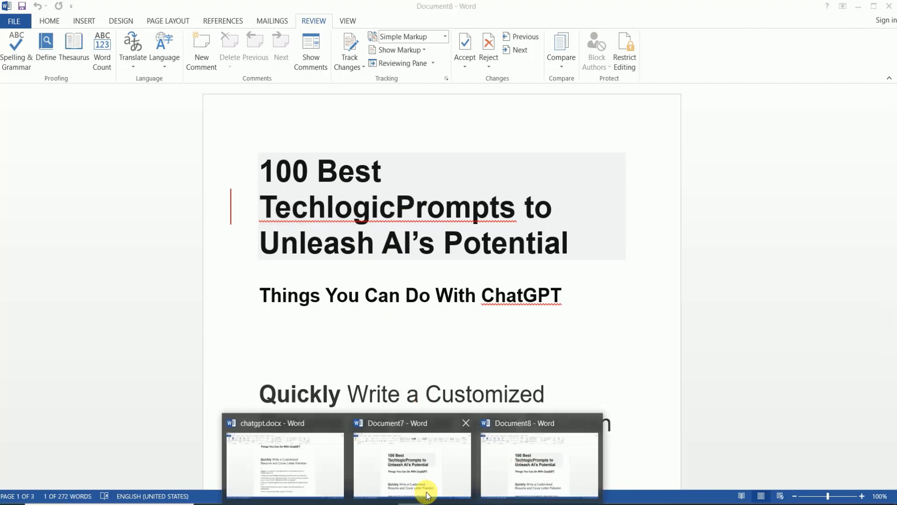
{"action": "left_click", "coordinate": [439, 468]}
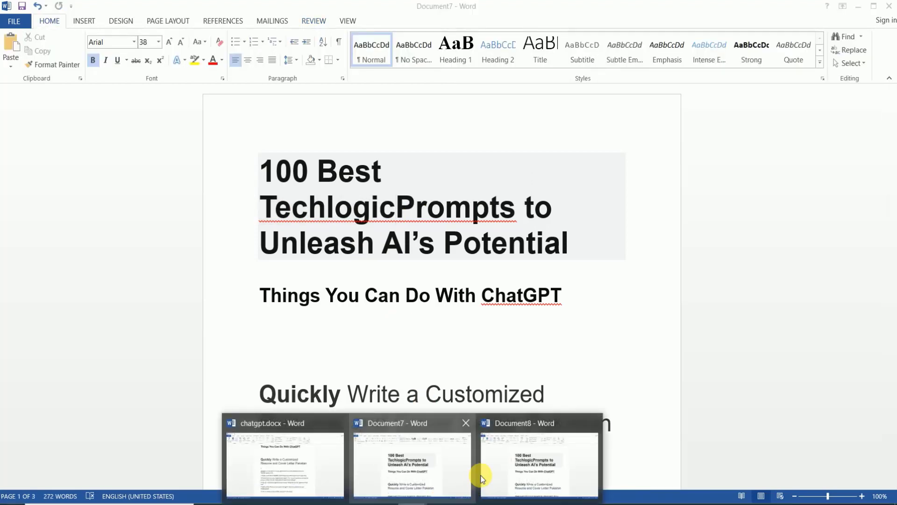
{"action": "left_click", "coordinate": [484, 478]}
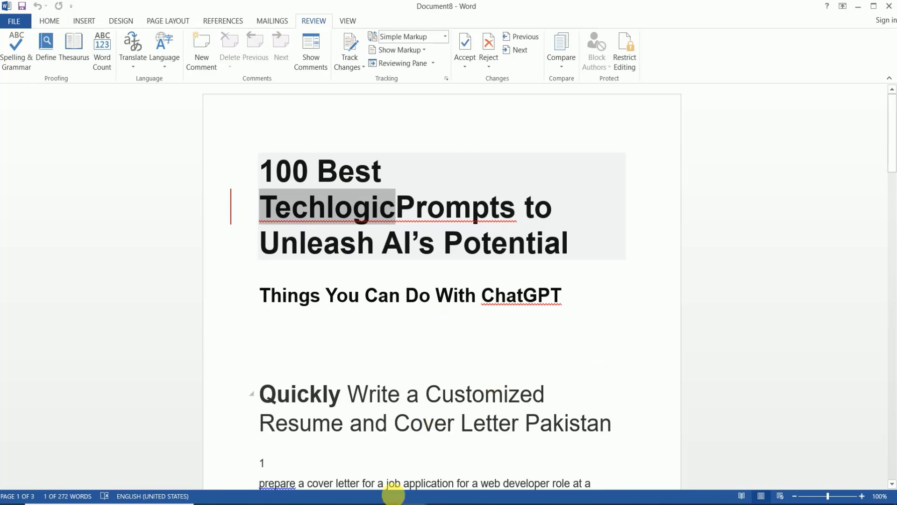
{"action": "left_click", "coordinate": [403, 495]}
{"action": "left_click", "coordinate": [291, 449]}
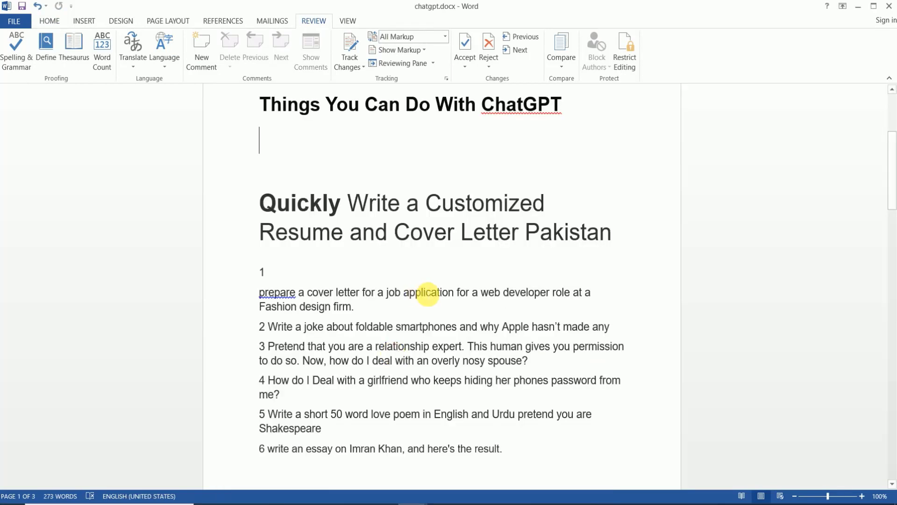
{"action": "scroll", "coordinate": [517, 133], "scroll_direction": "up", "scroll_amount": 2}
{"action": "scroll", "coordinate": [521, 133], "scroll_direction": "up", "scroll_amount": 2}
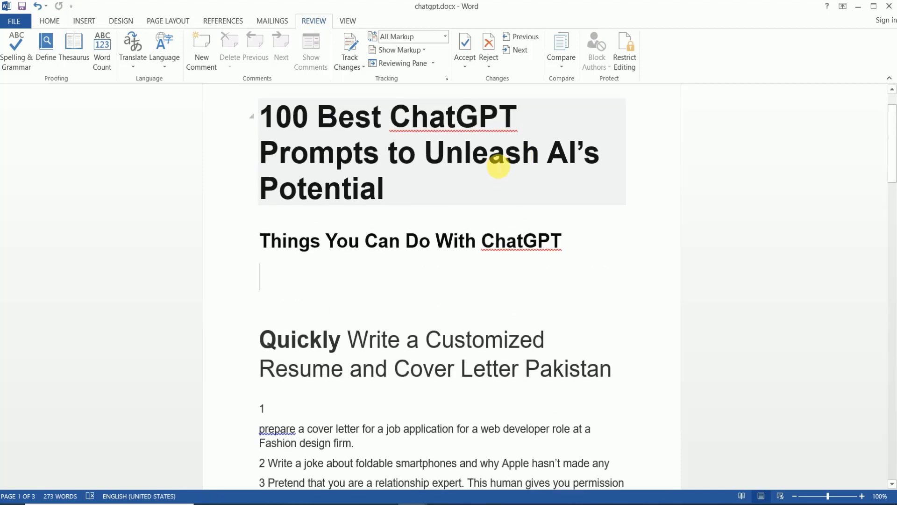